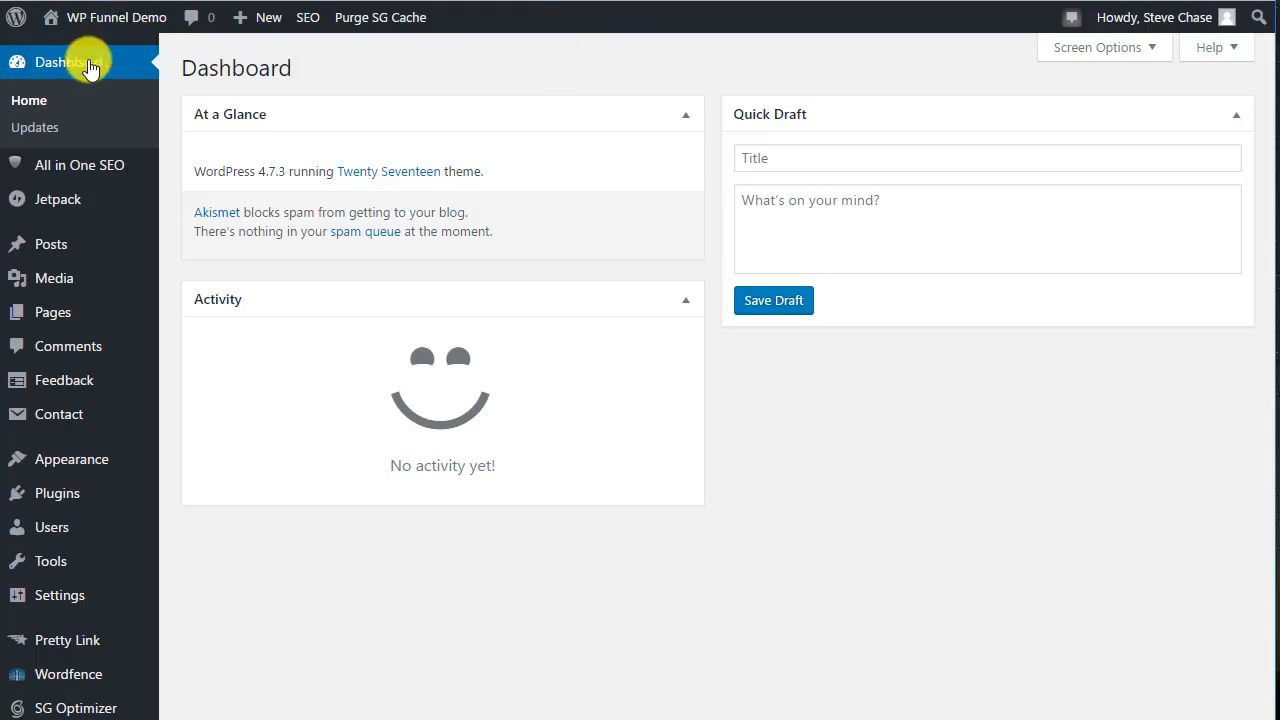
Create a new post titled "First Post of Blog" and save it as a draft.
mouse_move(58, 258)
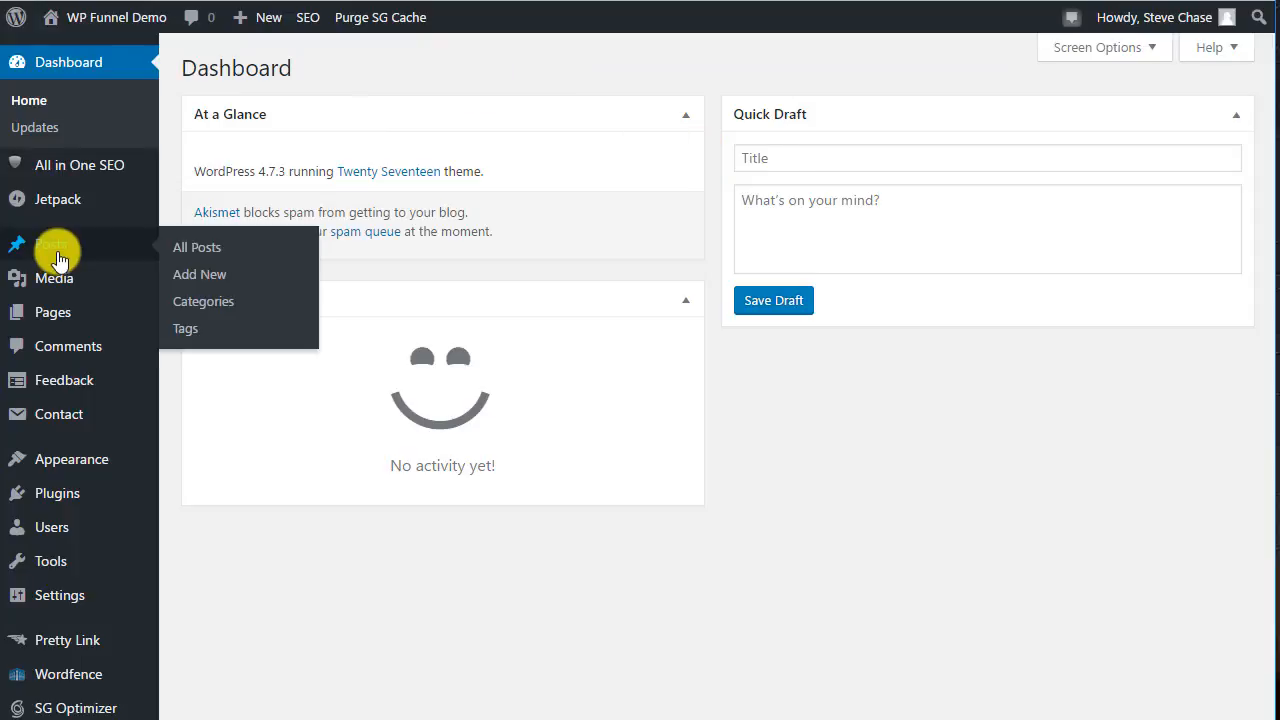
click(197, 276)
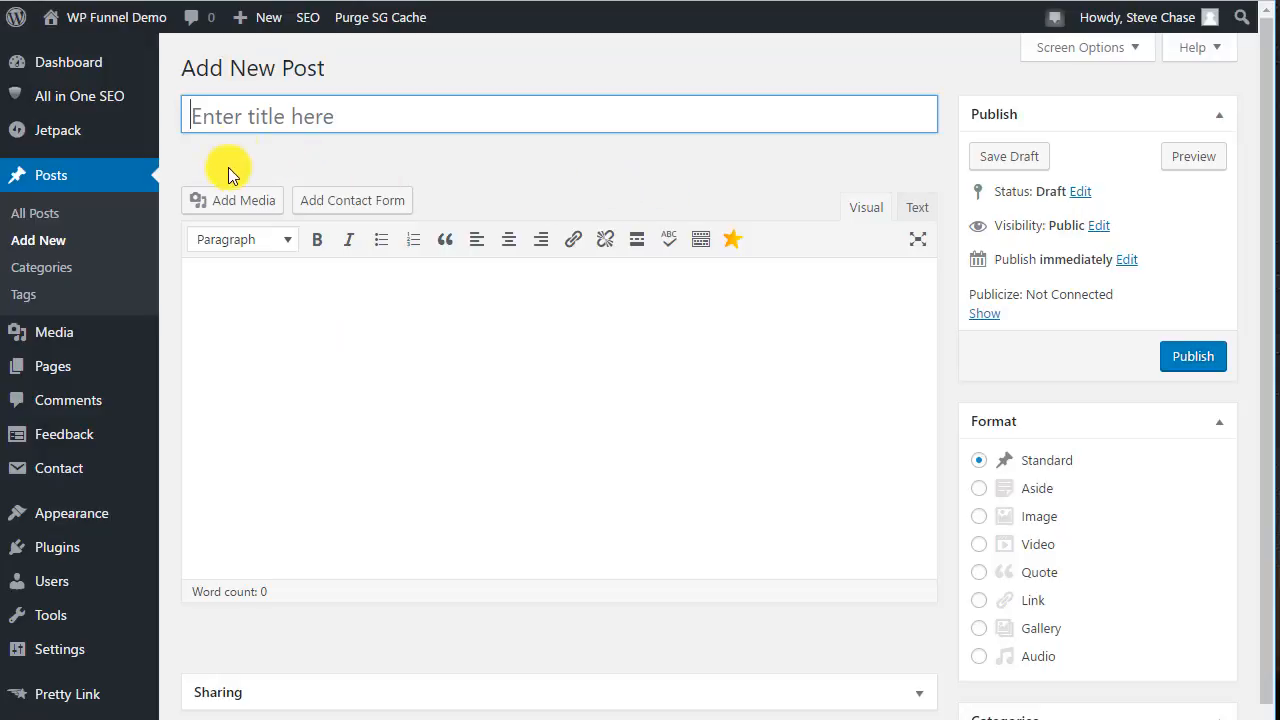
click(392, 101)
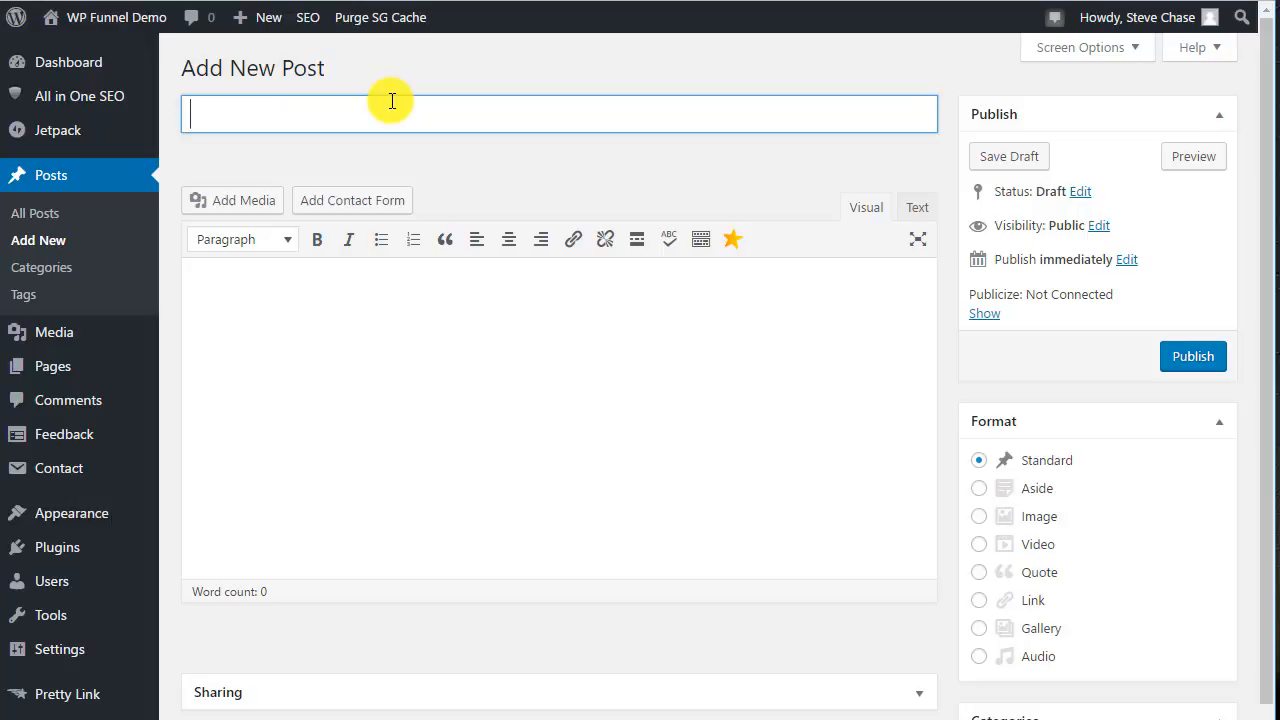
text(First Post of )
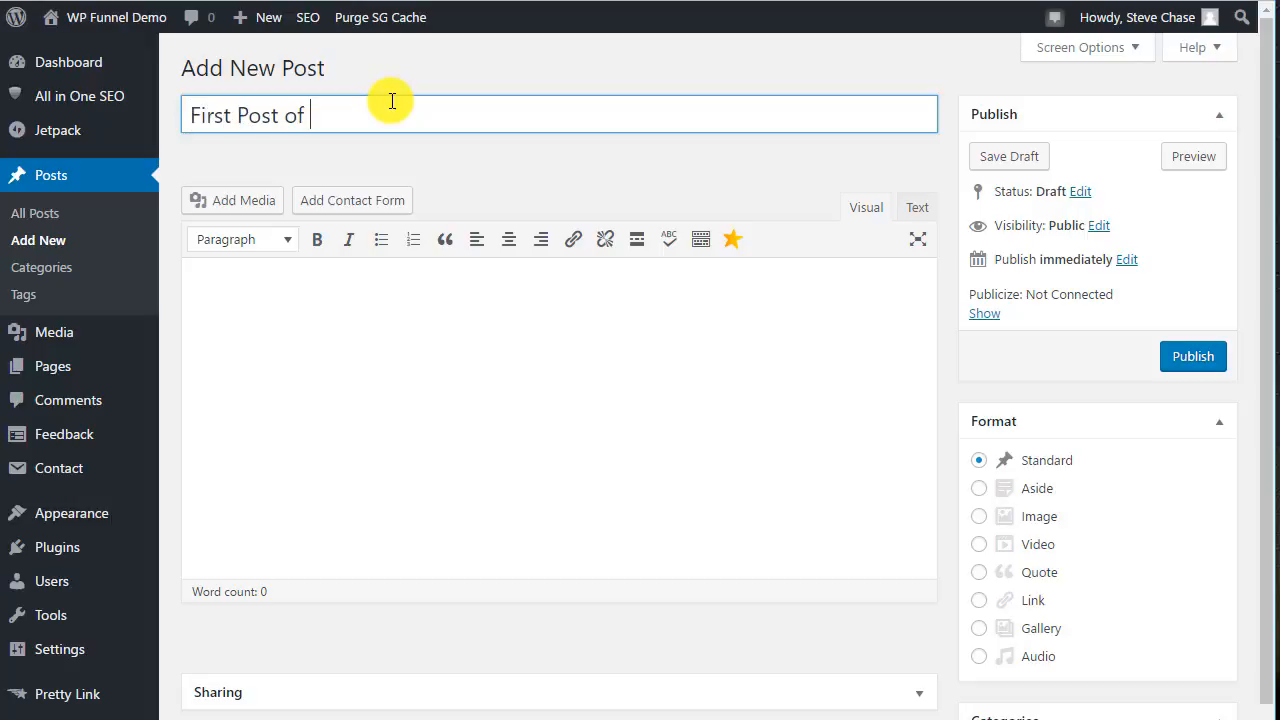
text(Blog)
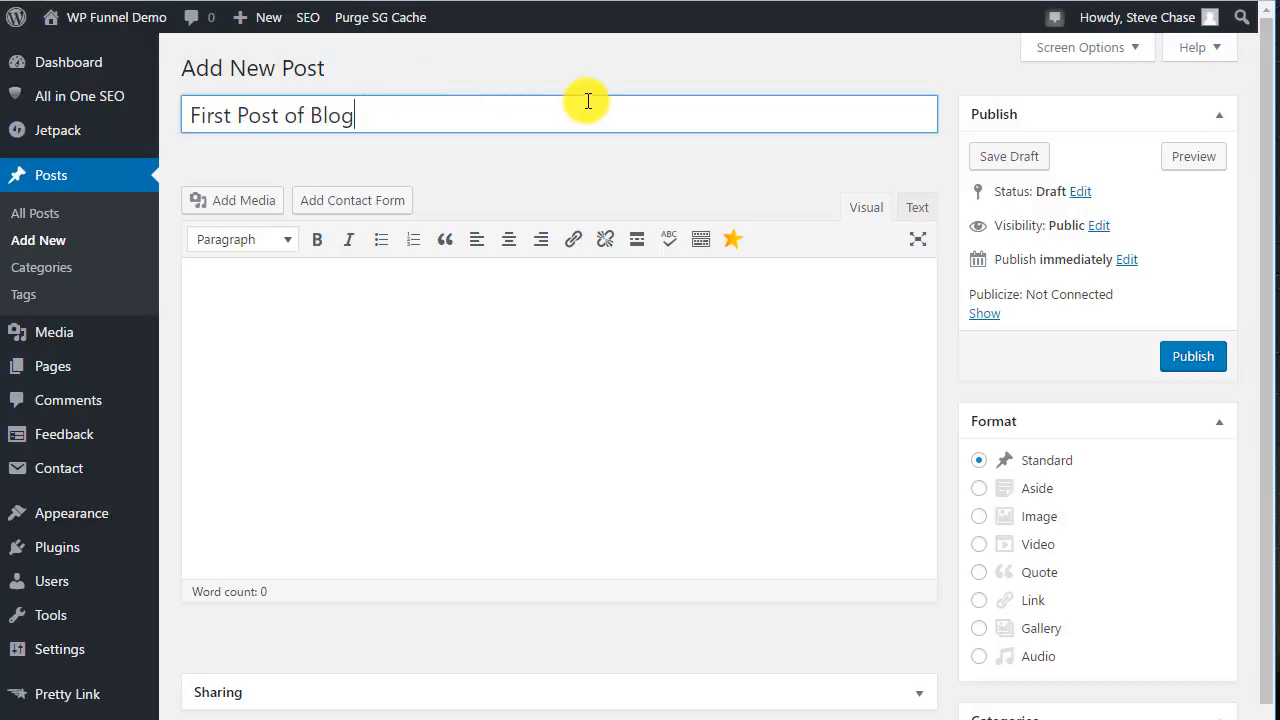
click(1008, 158)
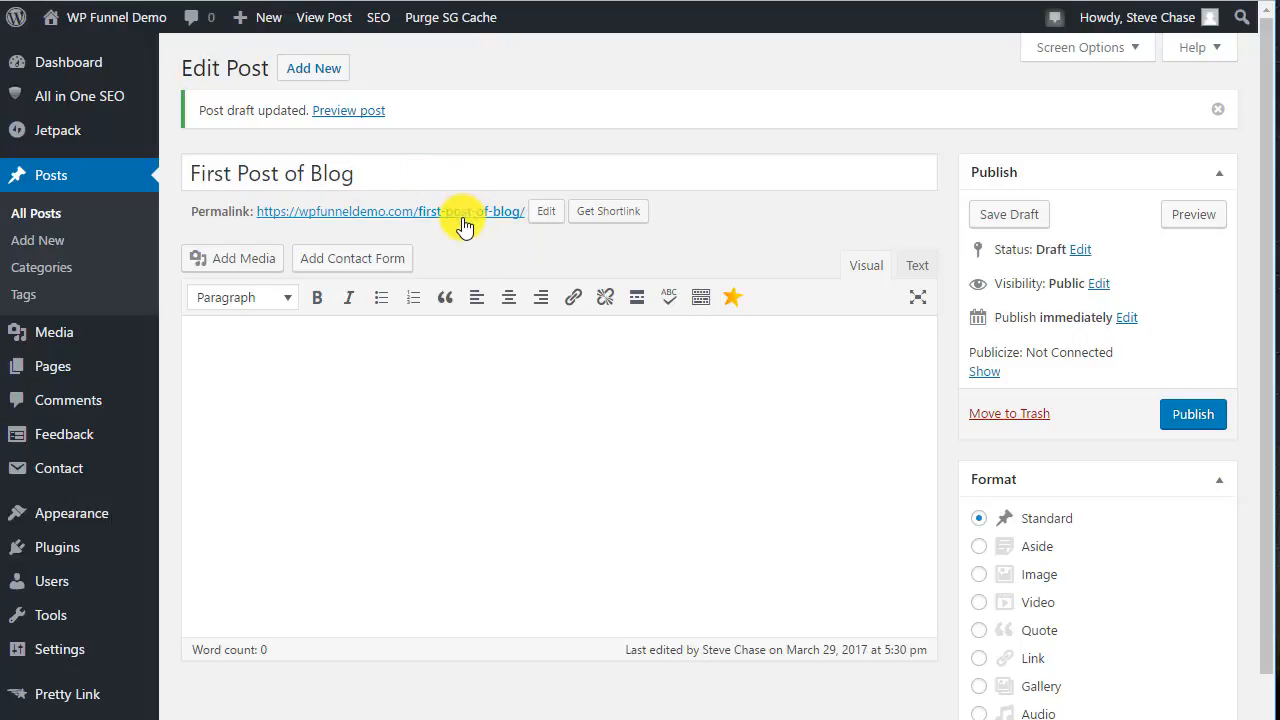
Change the post's permalink slug to first-post and save the draft again.
click(544, 217)
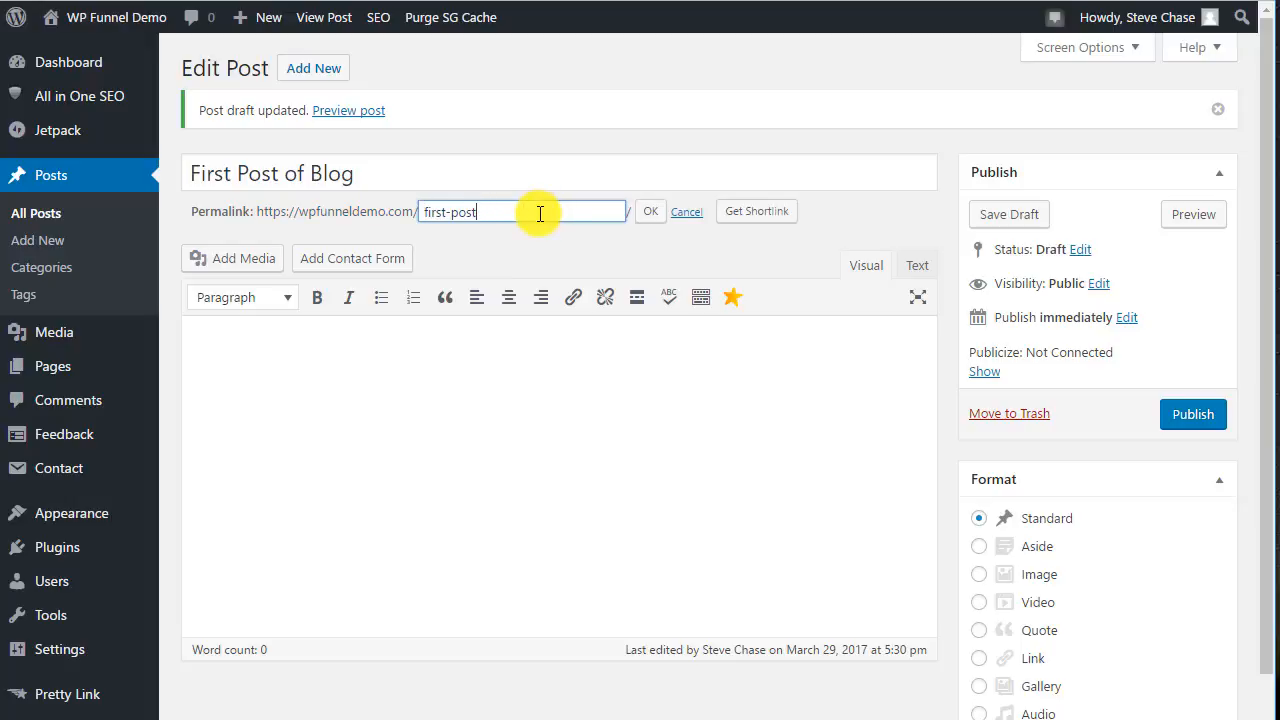
click(649, 220)
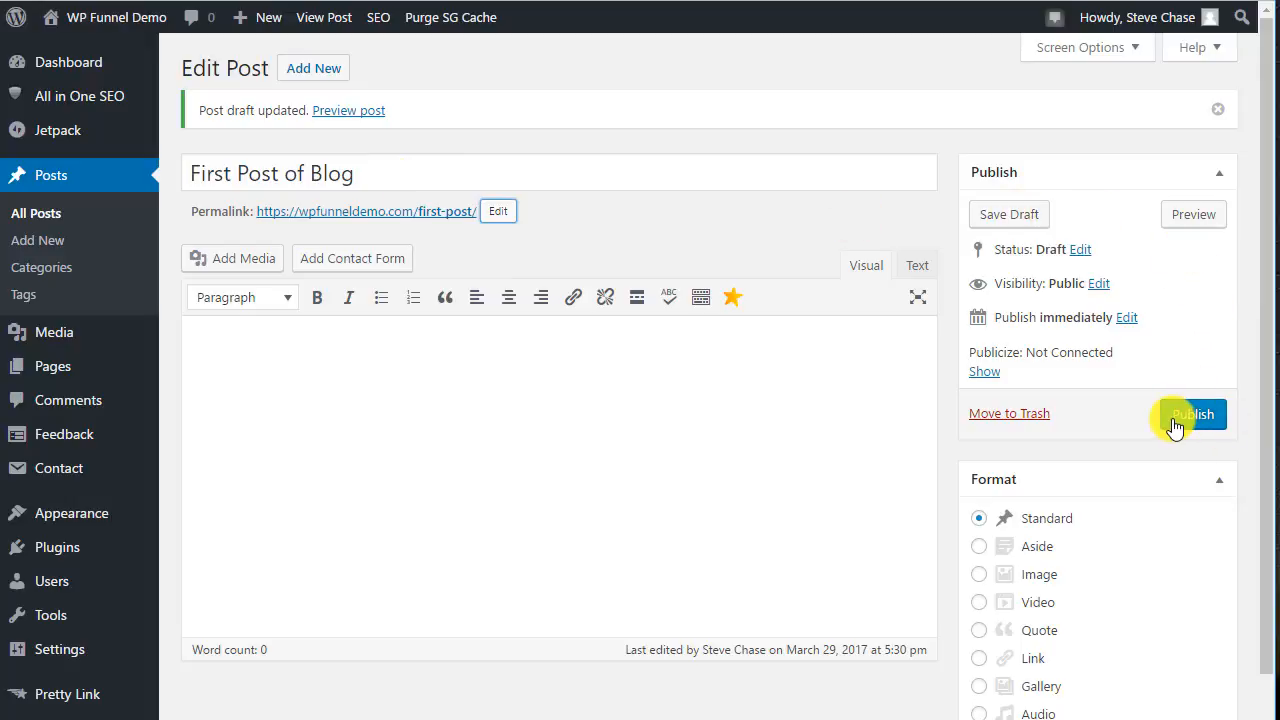
click(1009, 214)
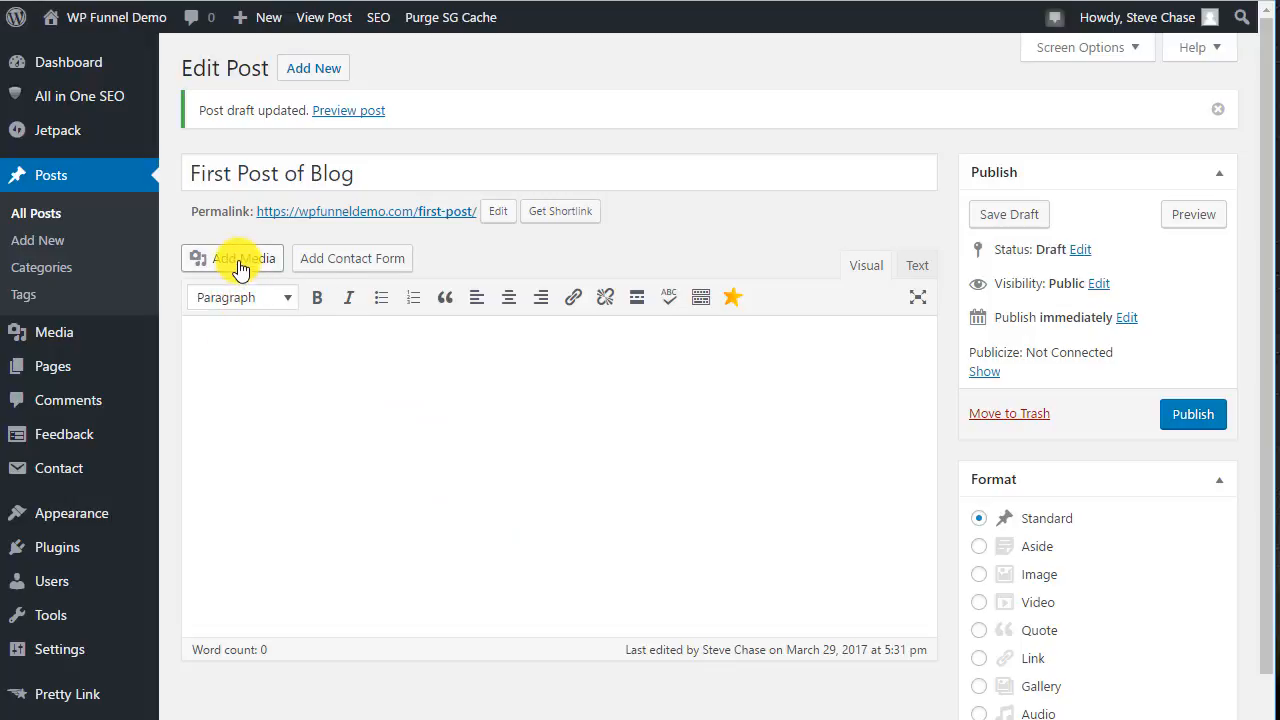
Expand the editor toolbar to show its second row and toggle between Text and Visual editing modes.
click(206, 334)
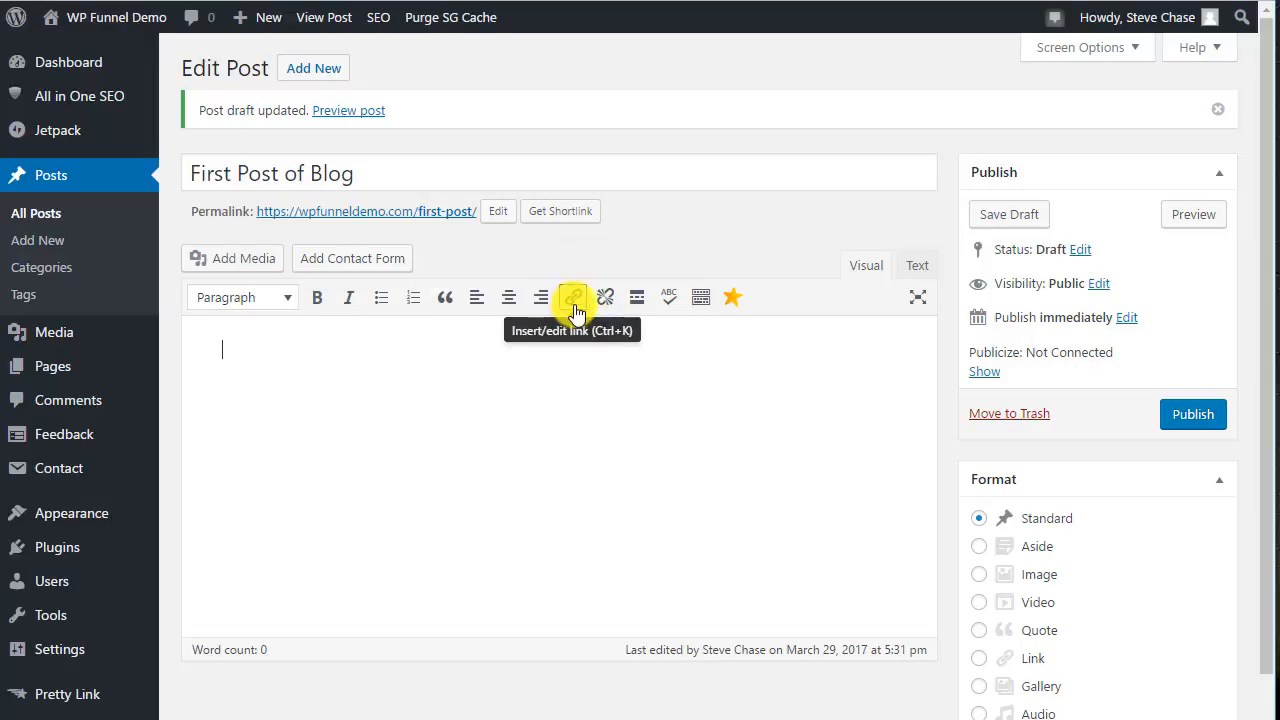
click(702, 300)
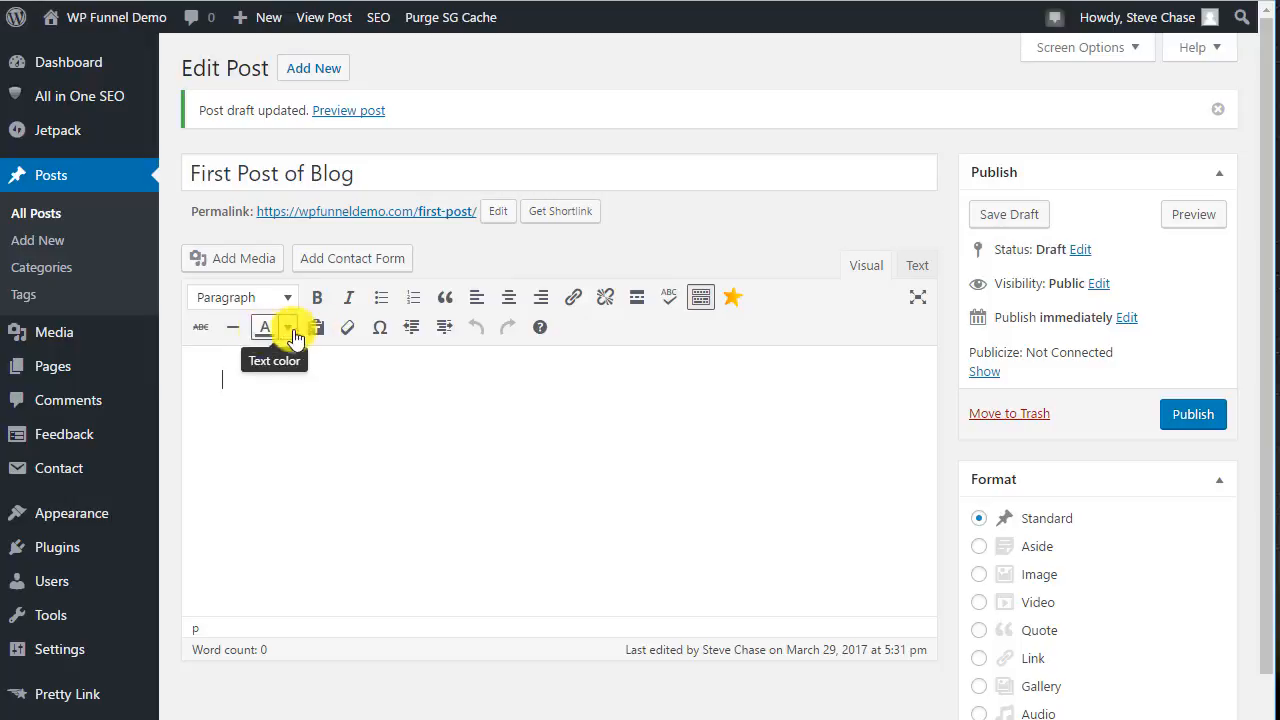
click(701, 299)
click(701, 299)
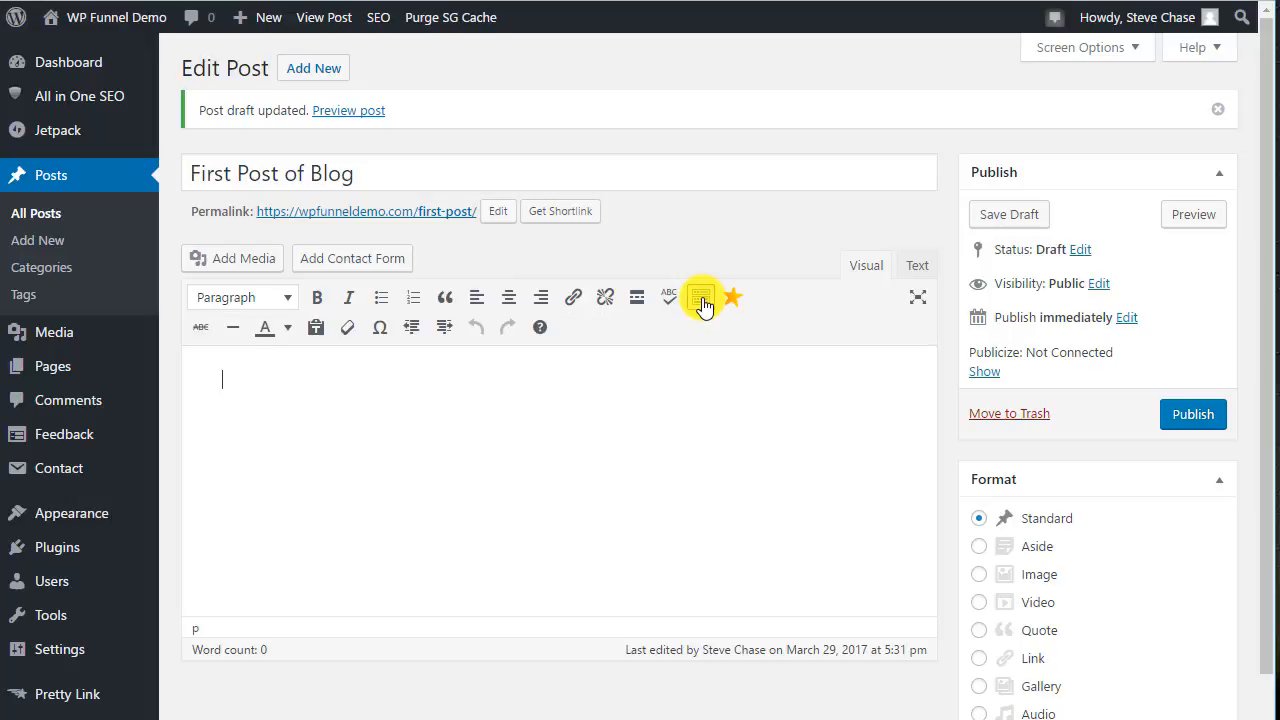
click(917, 272)
click(868, 268)
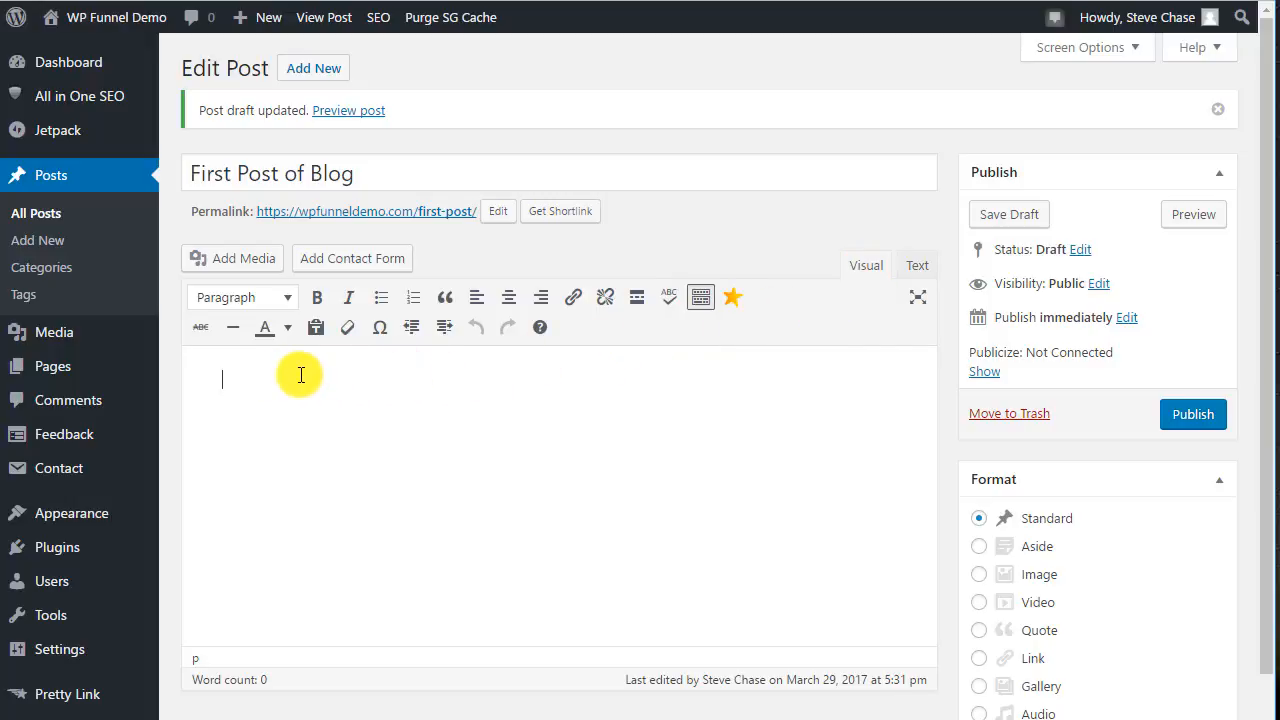
Write the body text "This is the first post of my blog." and "Welcome to my wordpress website.".
text(Thi)
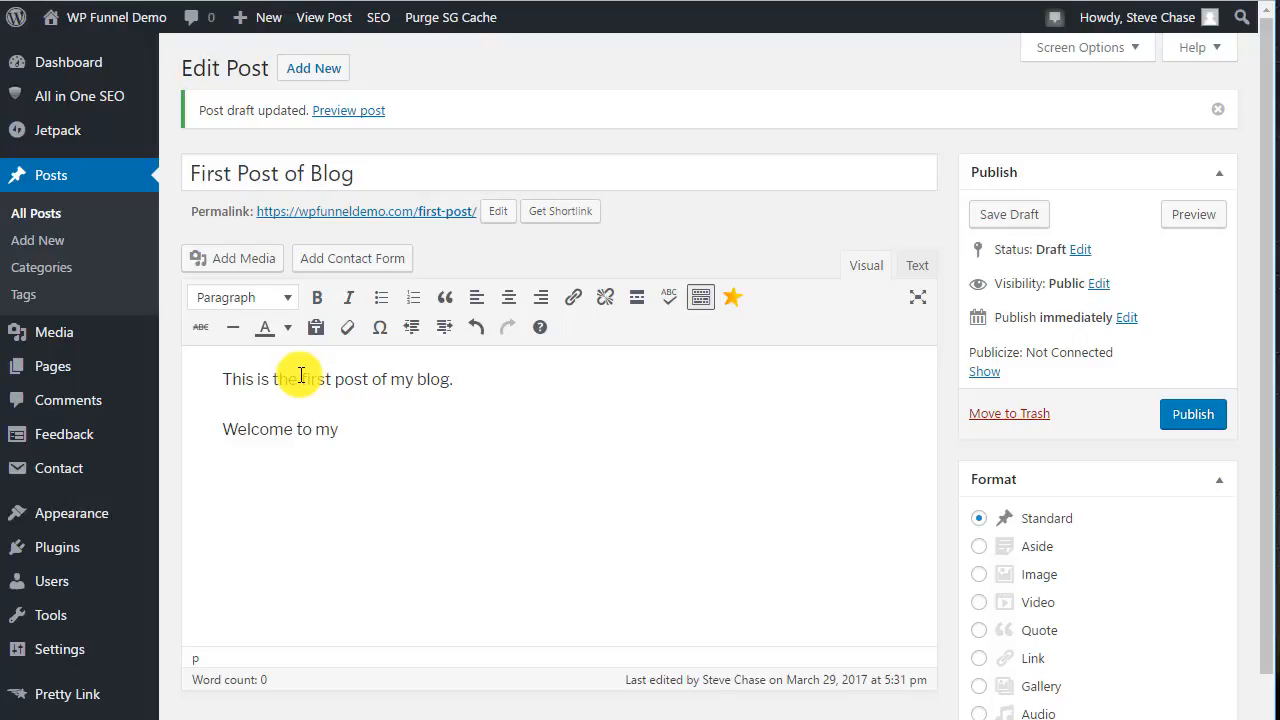
text(press website.)
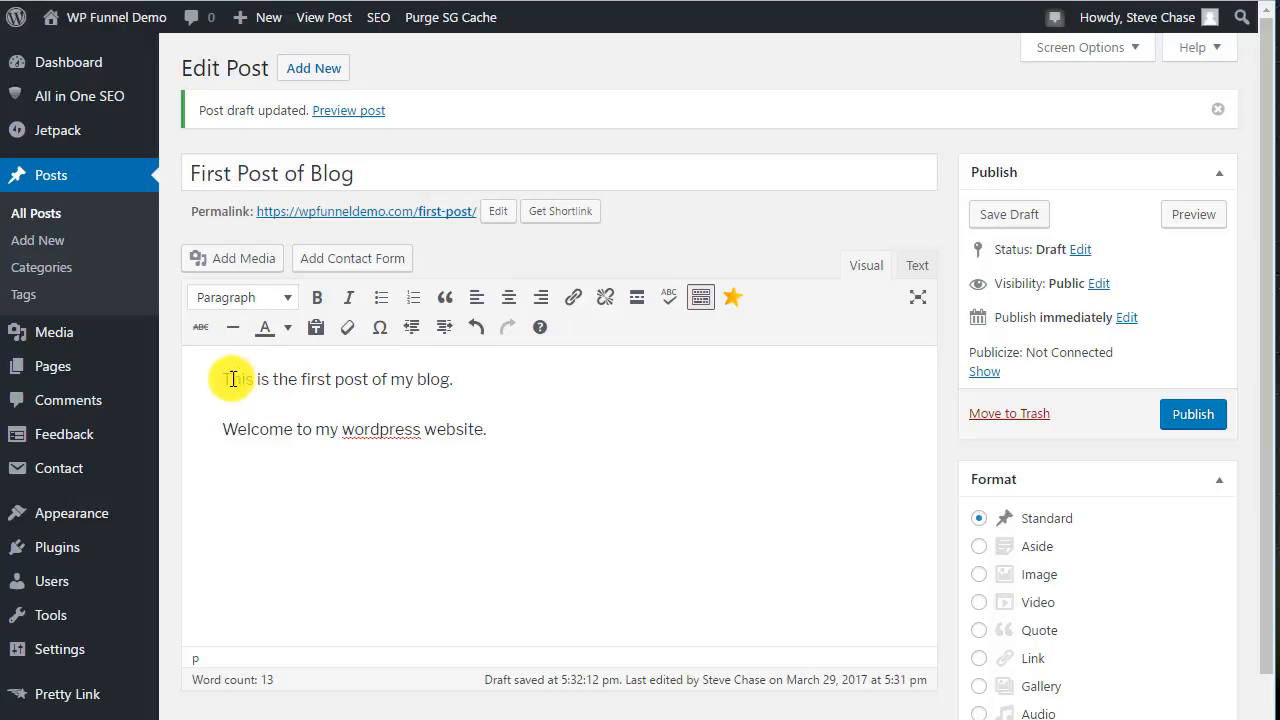
Format the first sentence of the body as Heading 1.
drag(232, 379, 534, 386)
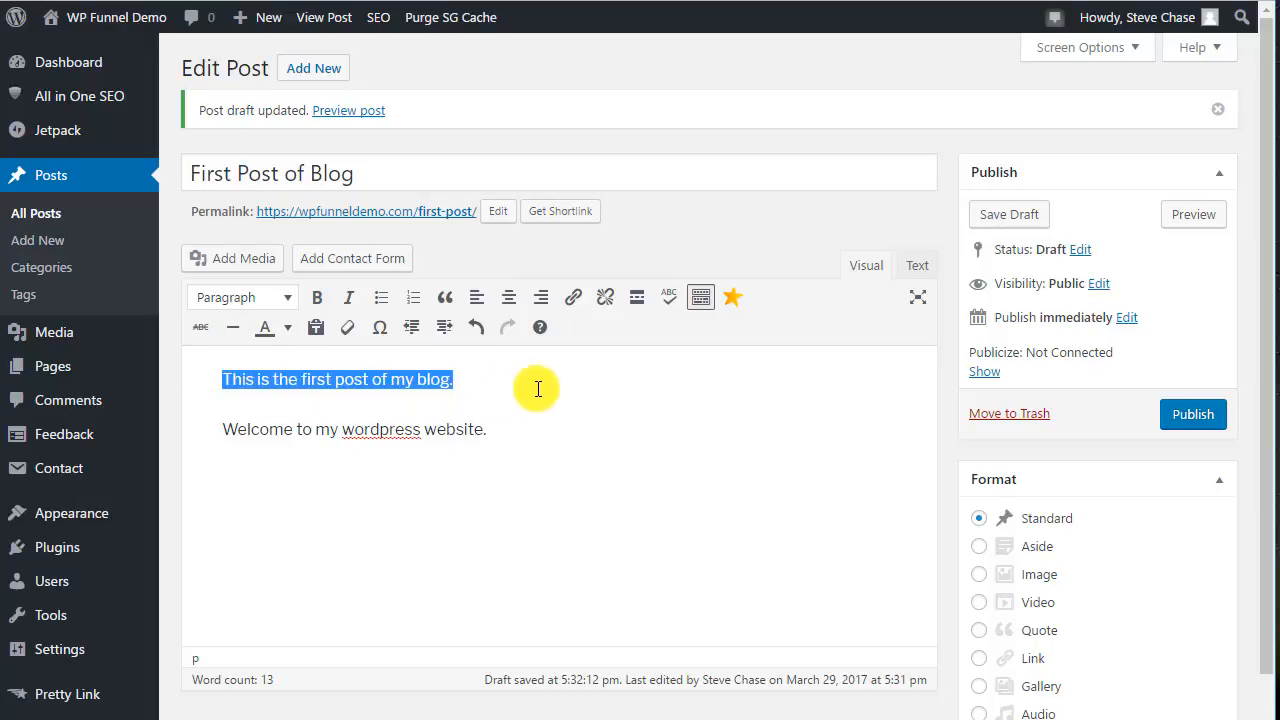
click(258, 300)
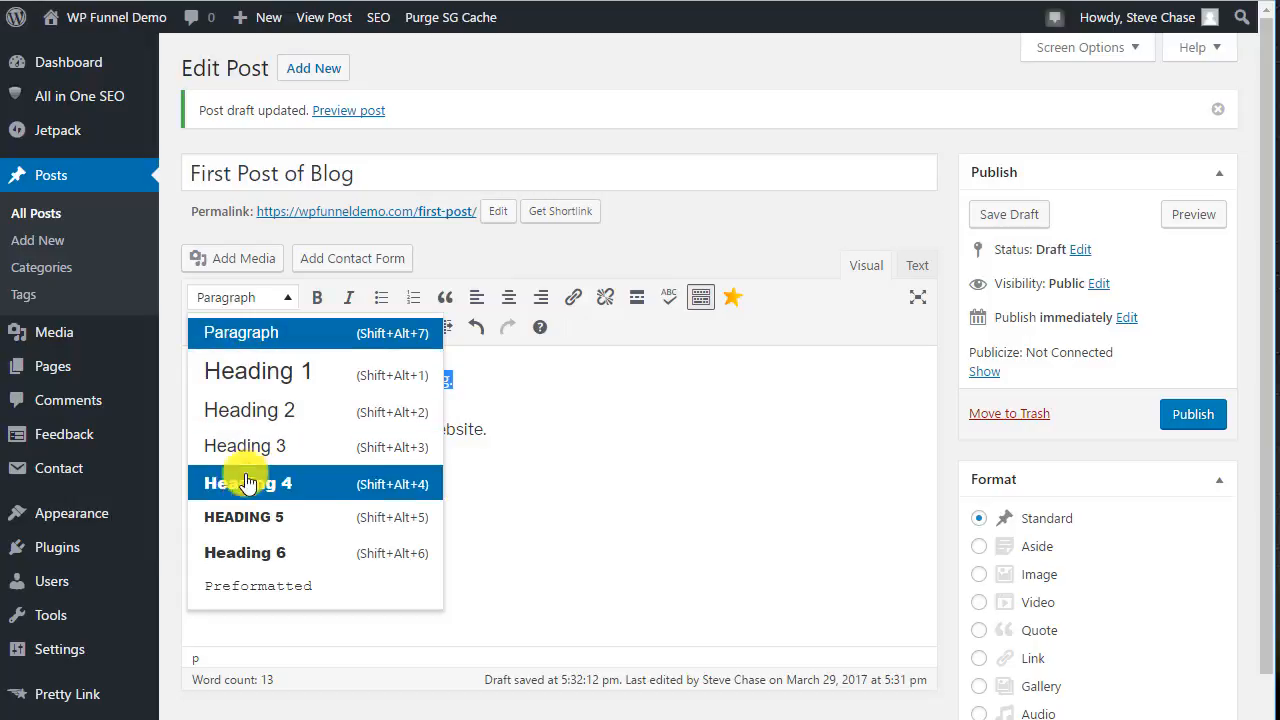
click(251, 371)
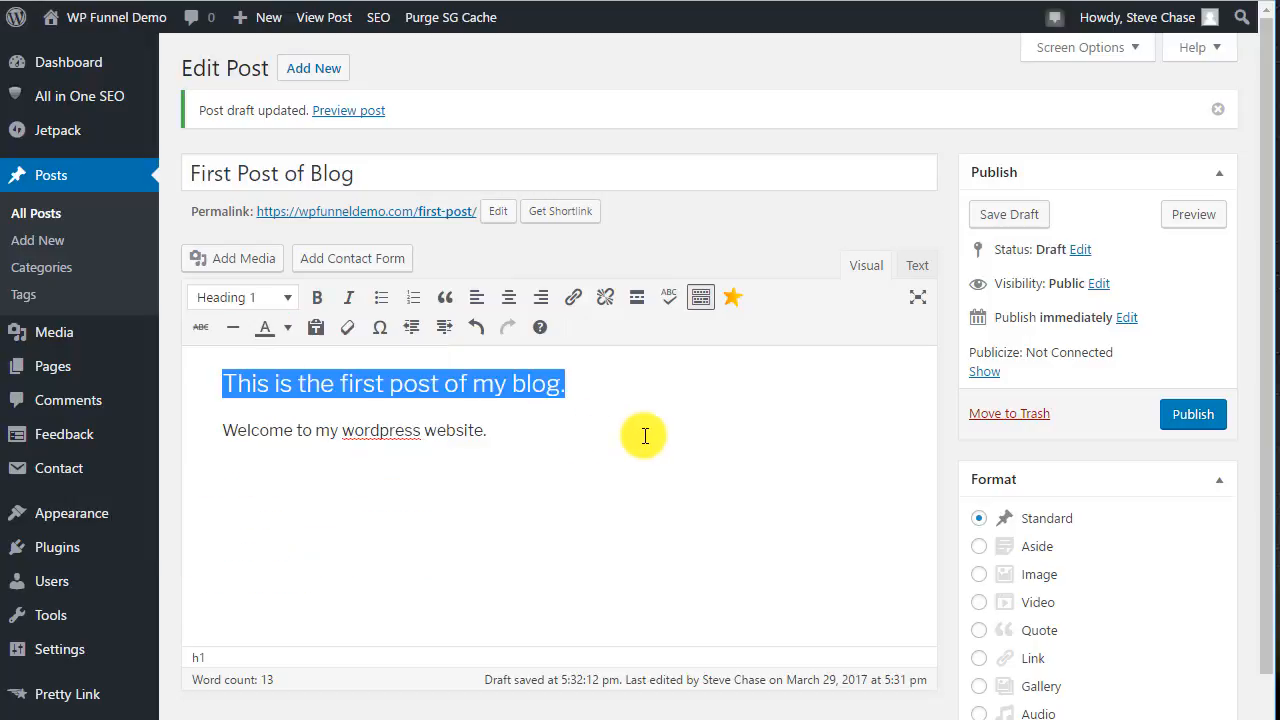
click(645, 435)
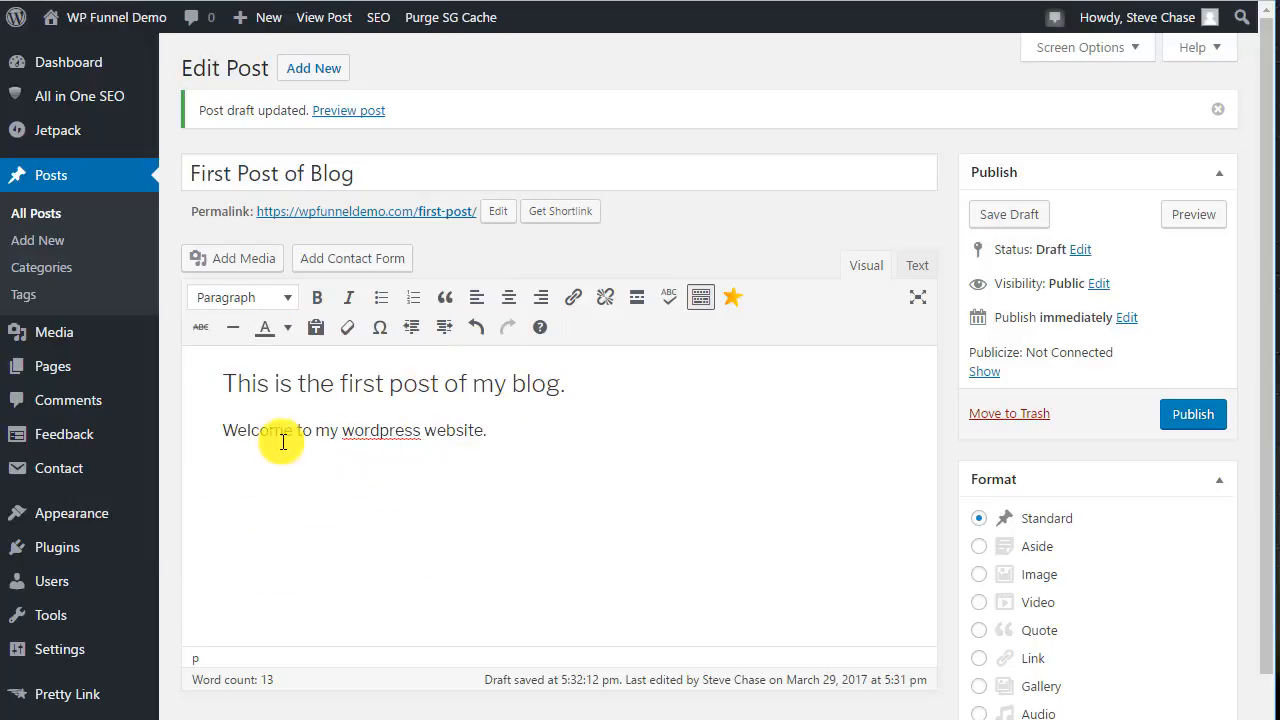
Make the word "wordpress" in the second line bold.
double_click(379, 432)
click(317, 297)
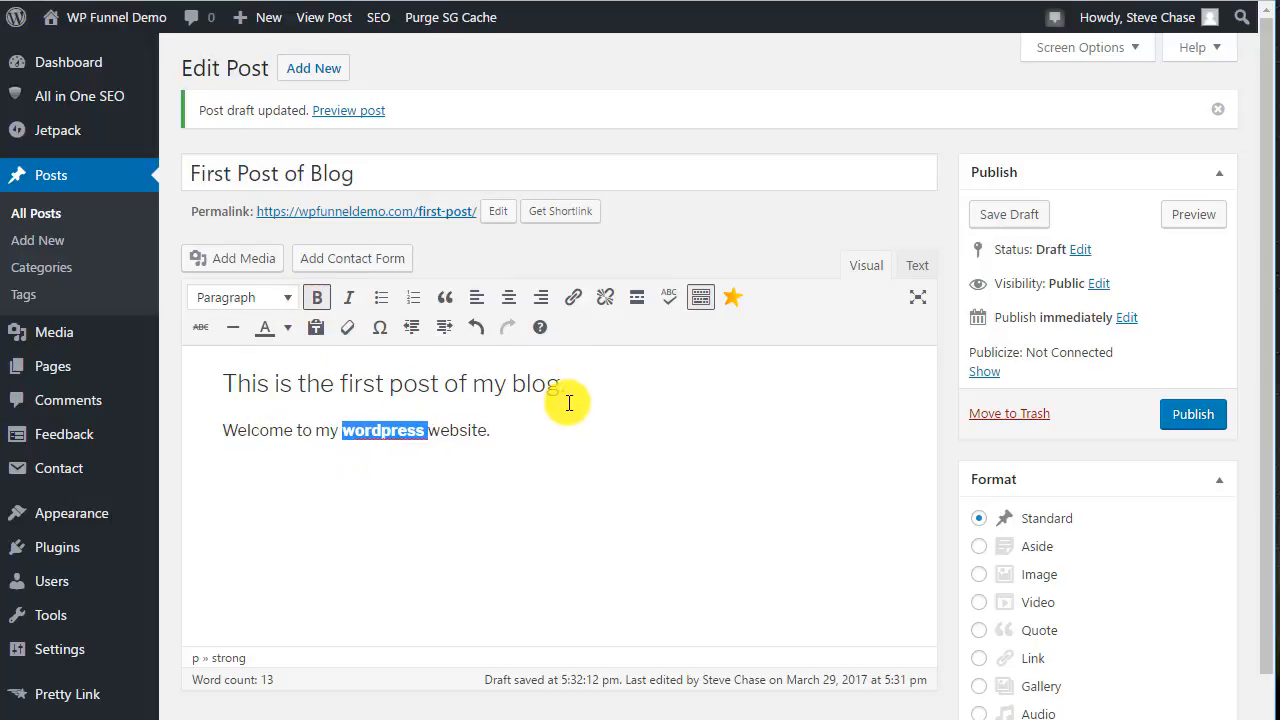
click(571, 389)
Switch to Text view to examine the post's HTML markup, then return to Visual view.
click(223, 383)
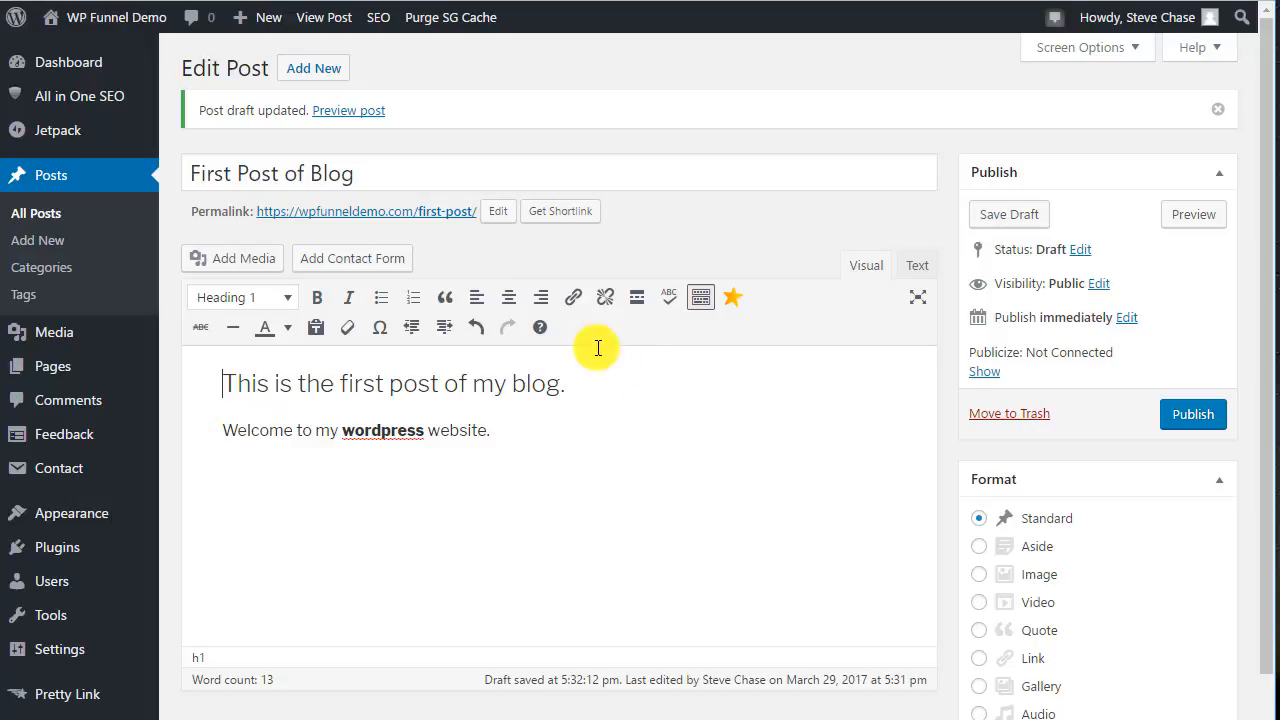
click(913, 266)
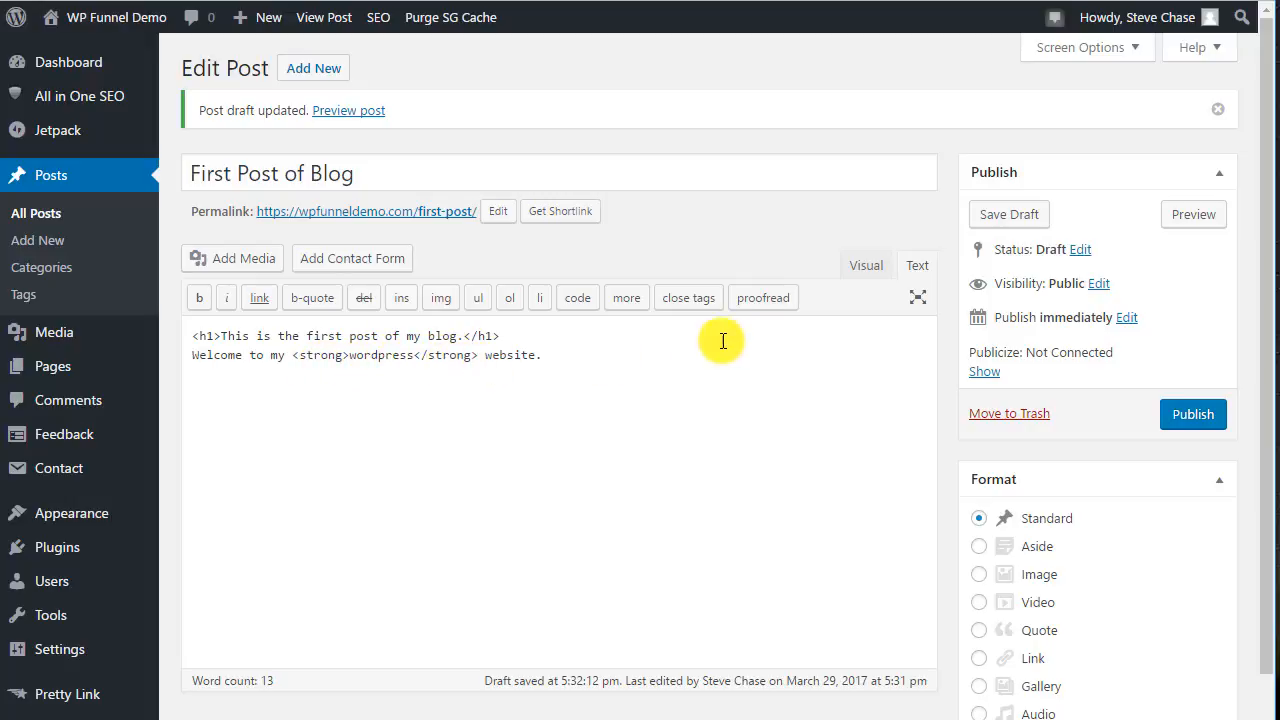
click(860, 266)
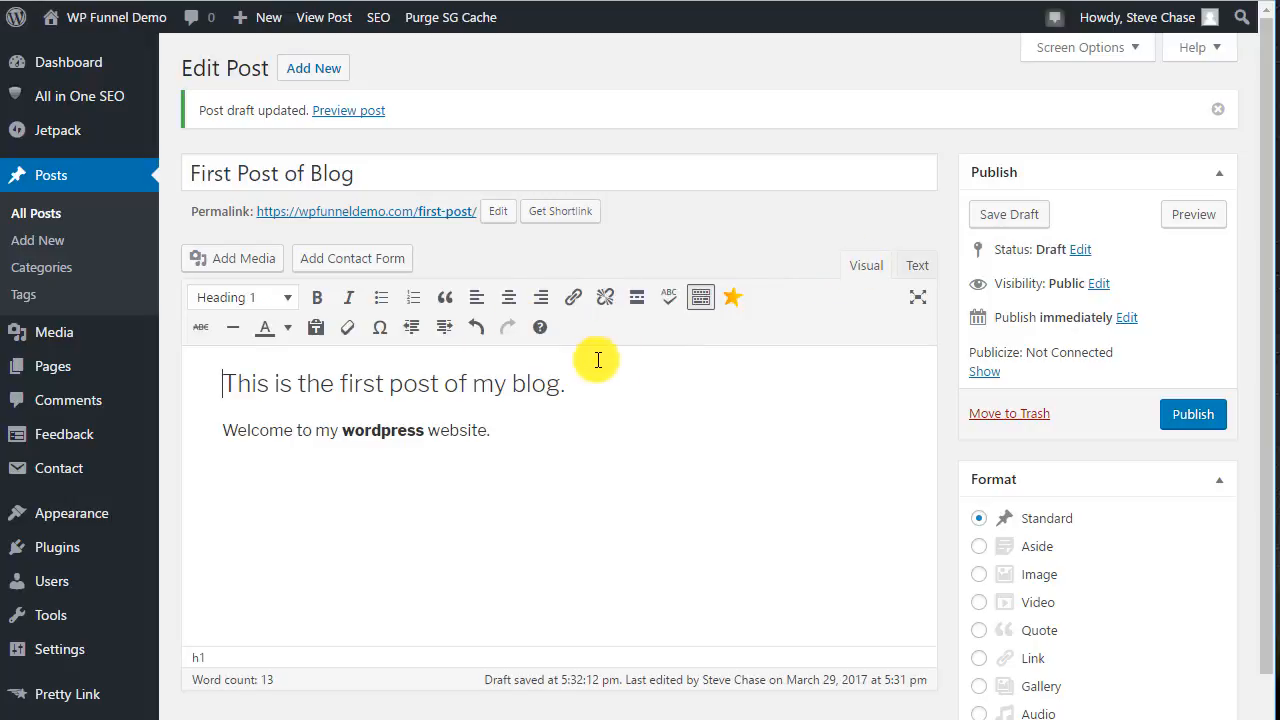
click(612, 390)
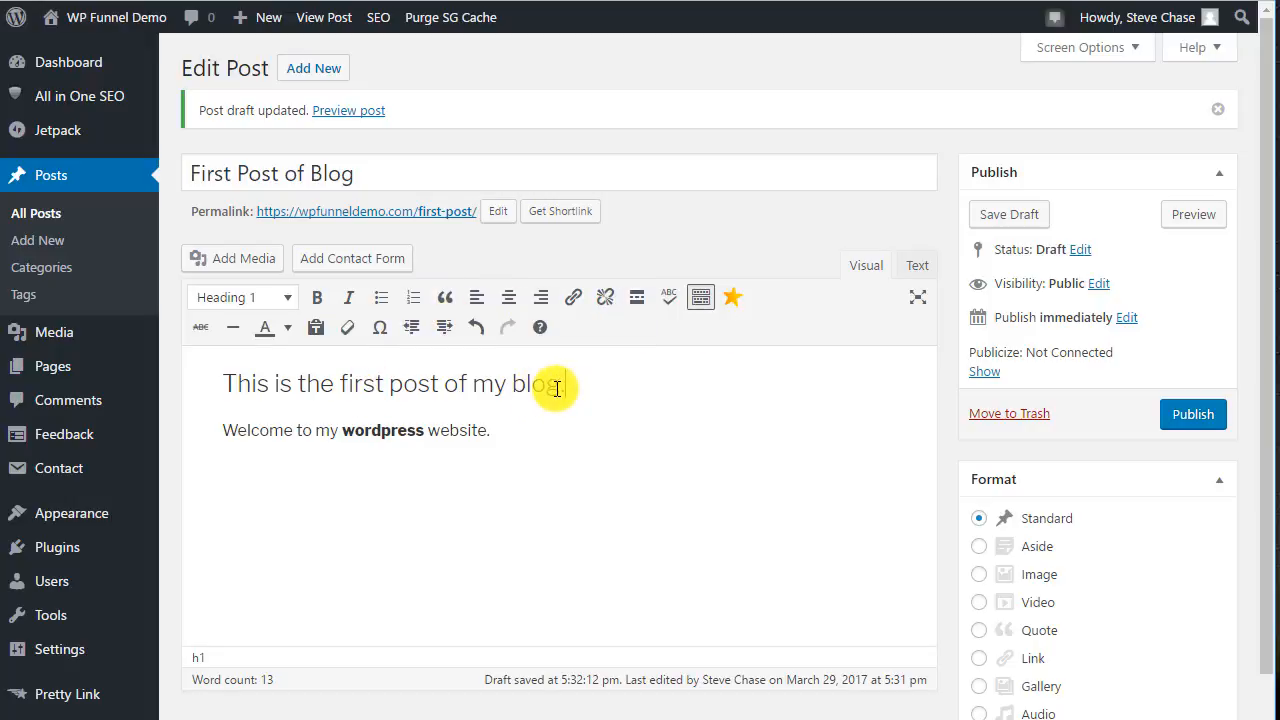
click(917, 266)
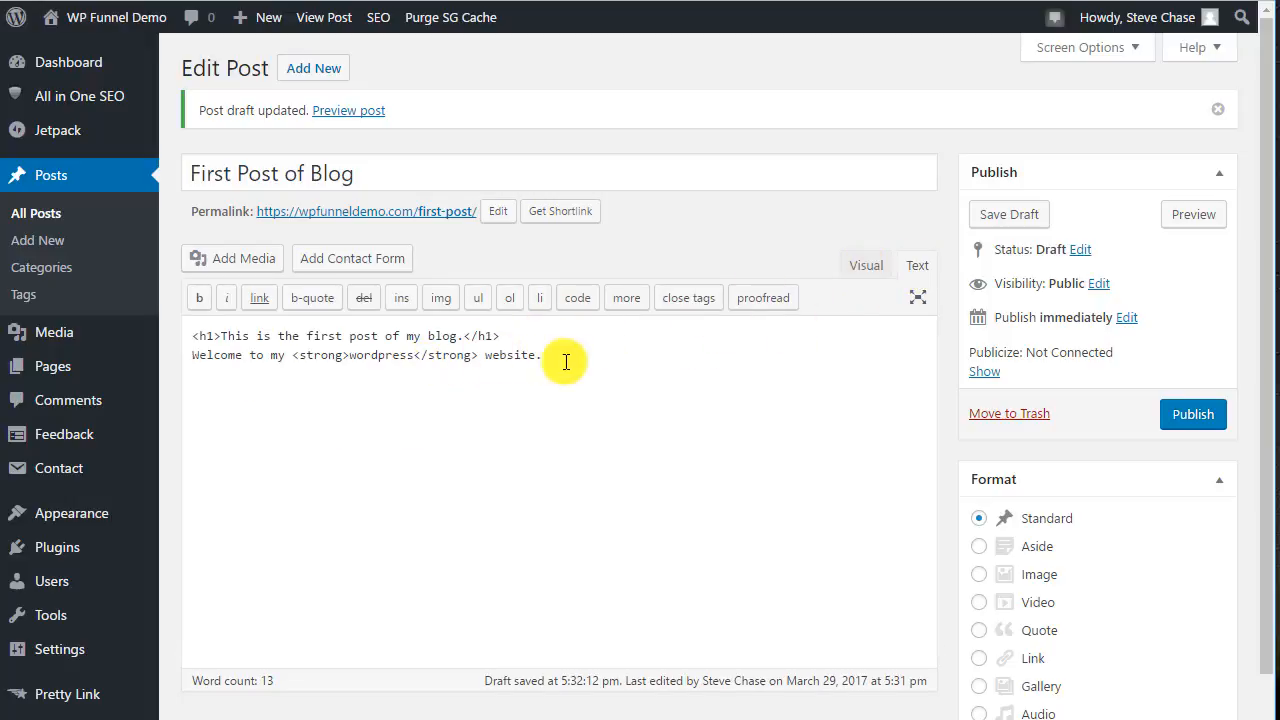
click(862, 266)
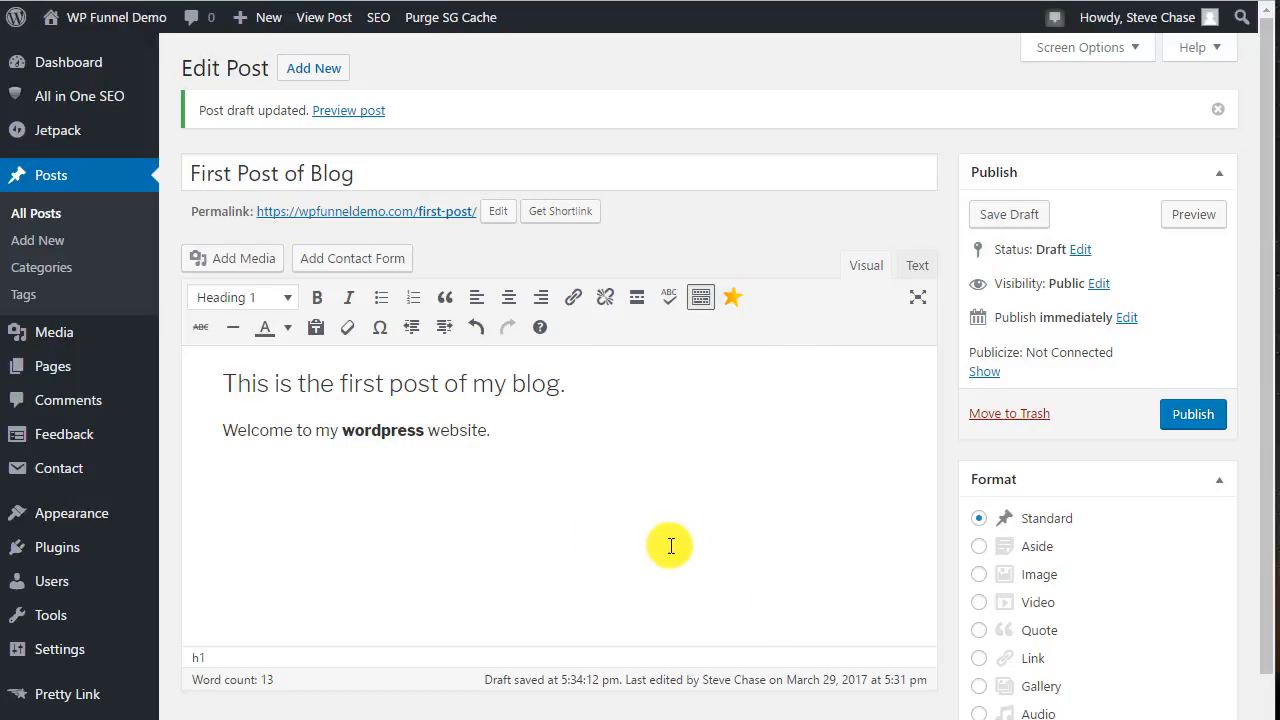
Start a new paragraph, open Insert Media and upload the image arrowdown18.gif by dropping it in.
mouse_move(54, 344)
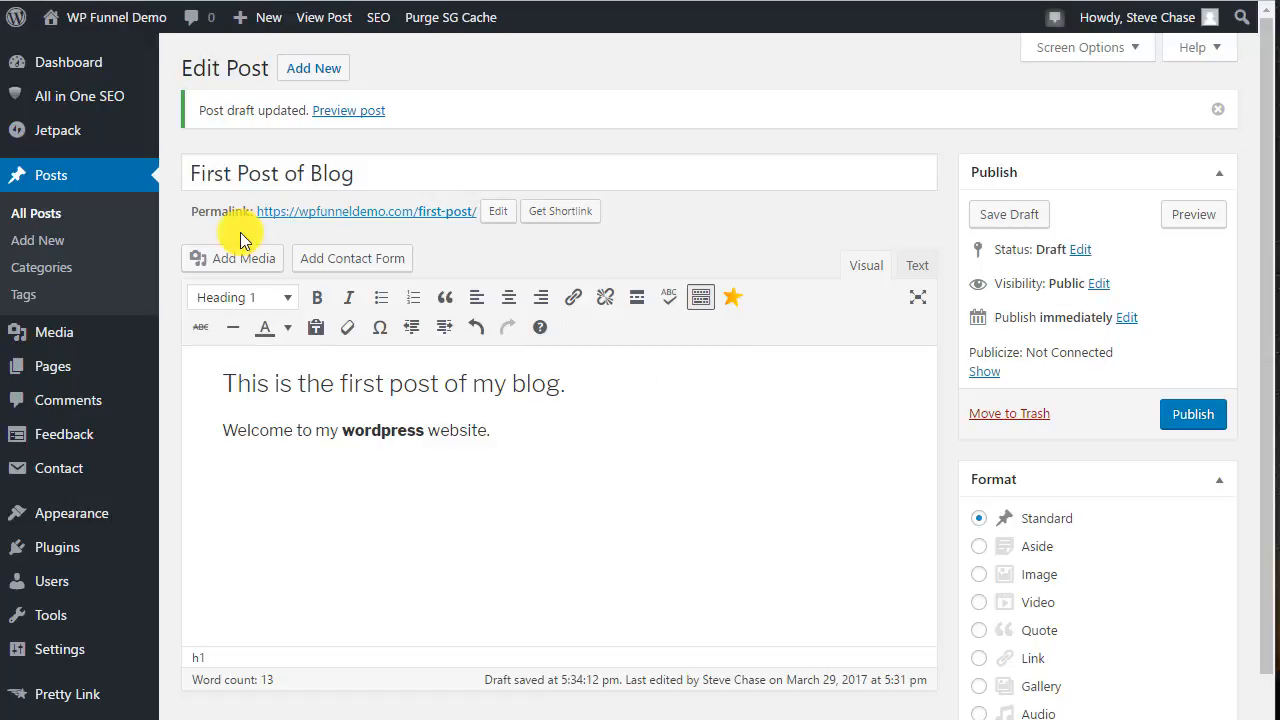
click(523, 432)
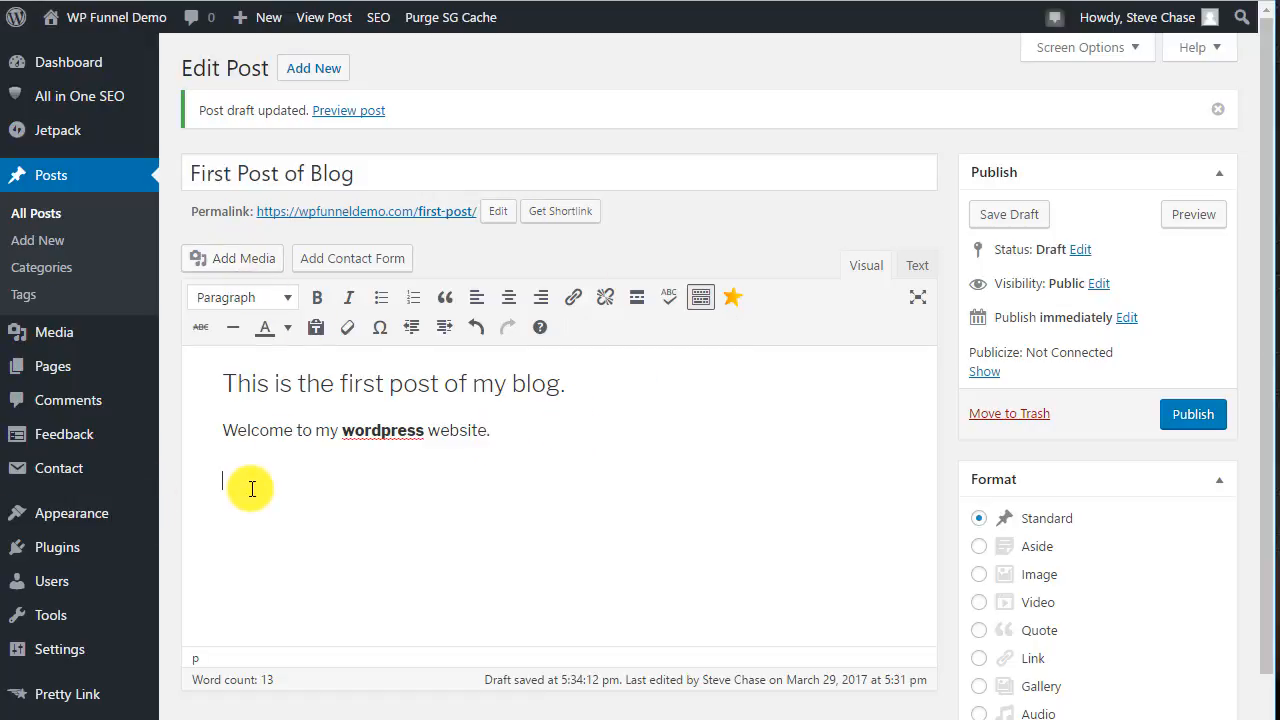
click(232, 262)
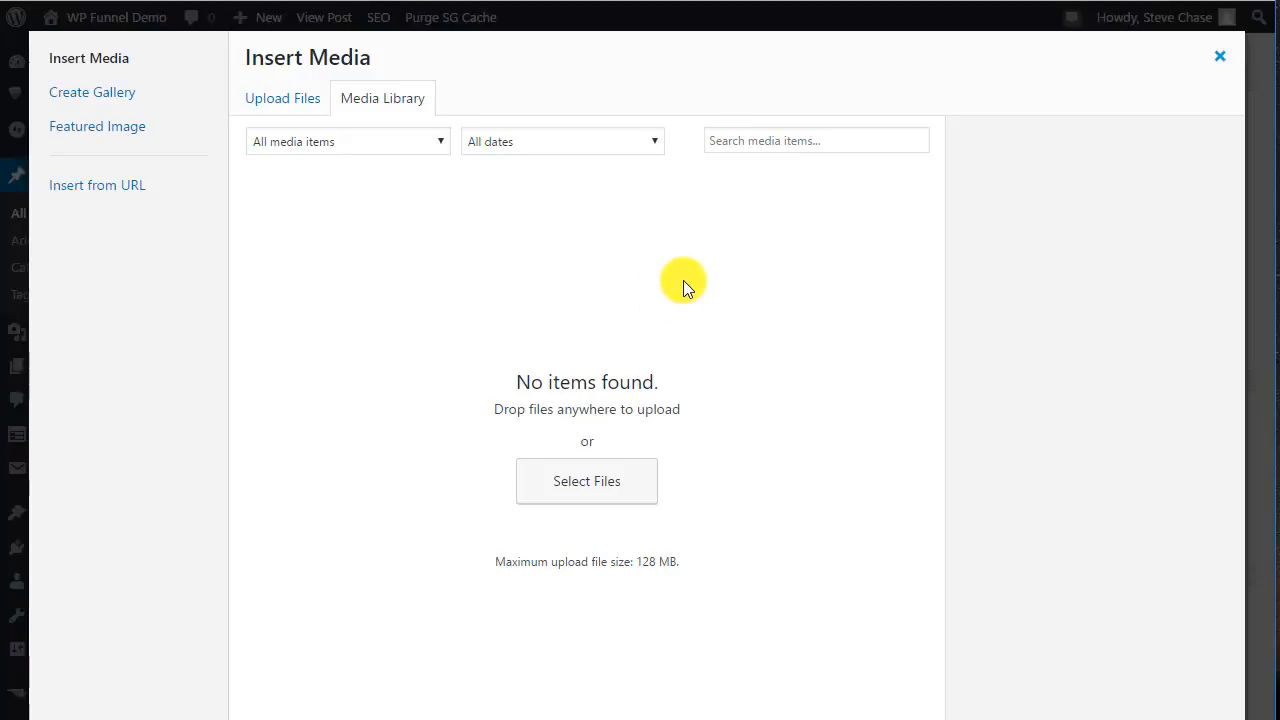
click(303, 103)
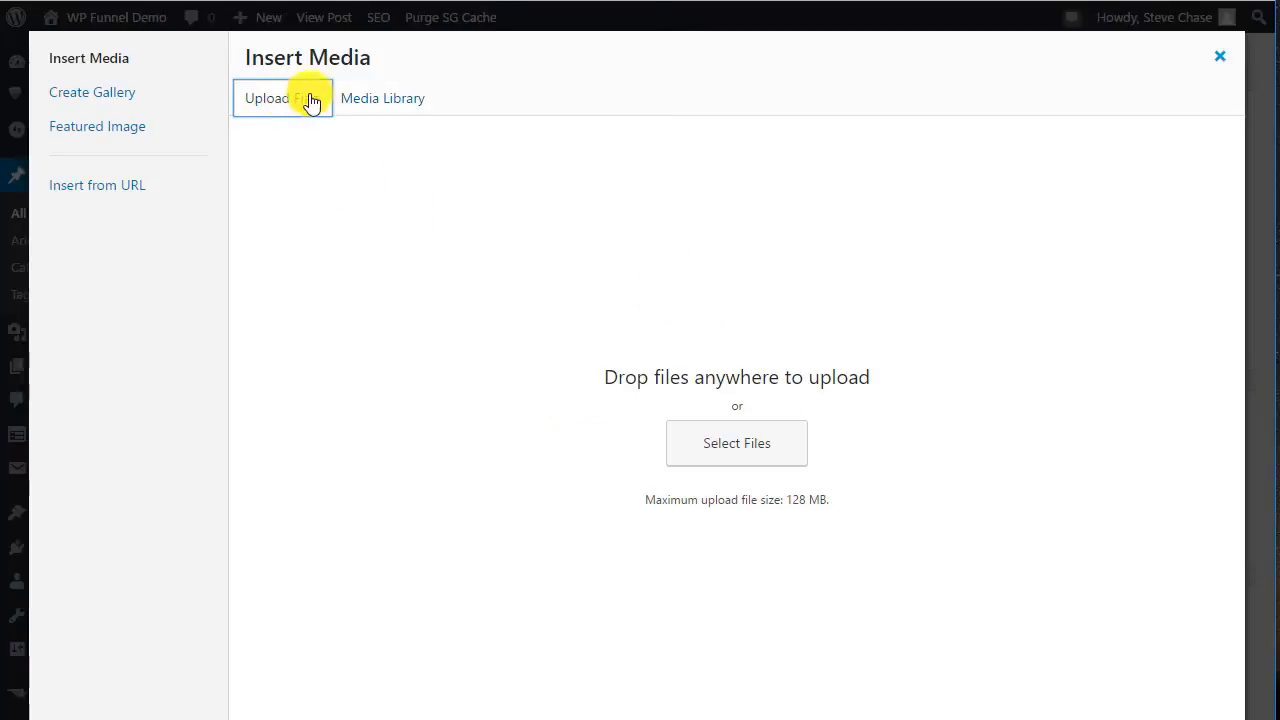
click(387, 106)
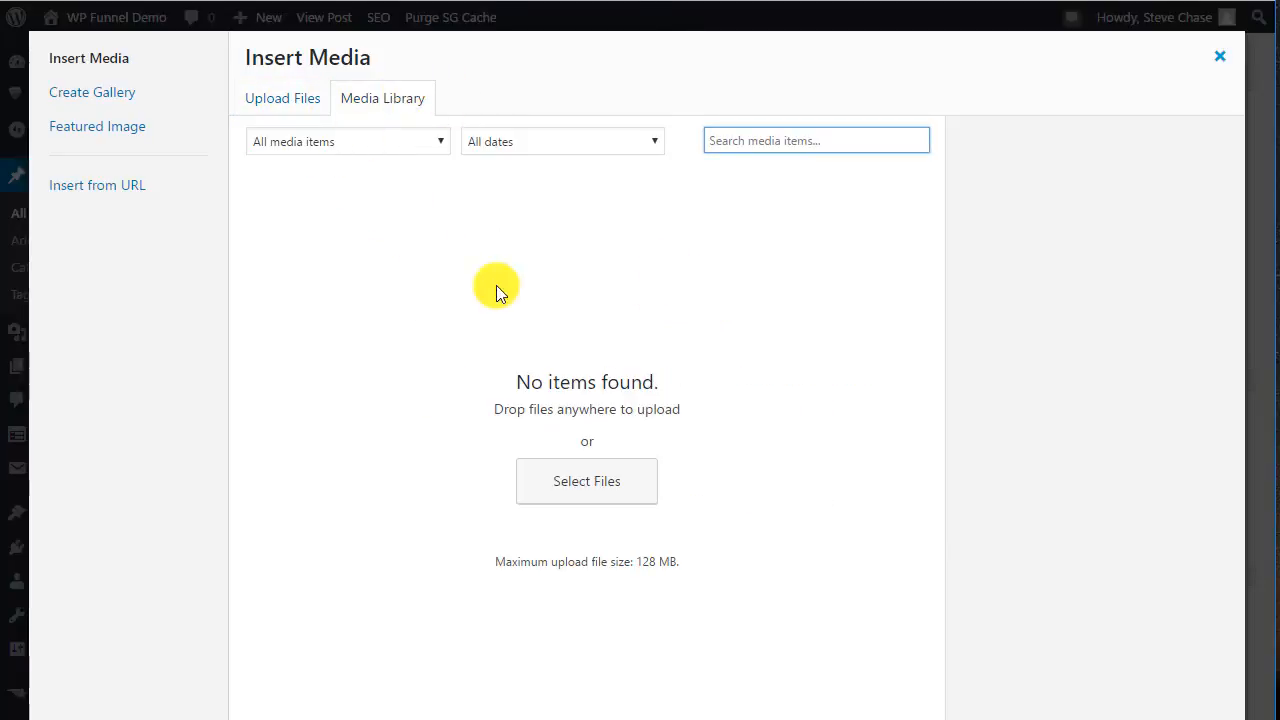
click(303, 106)
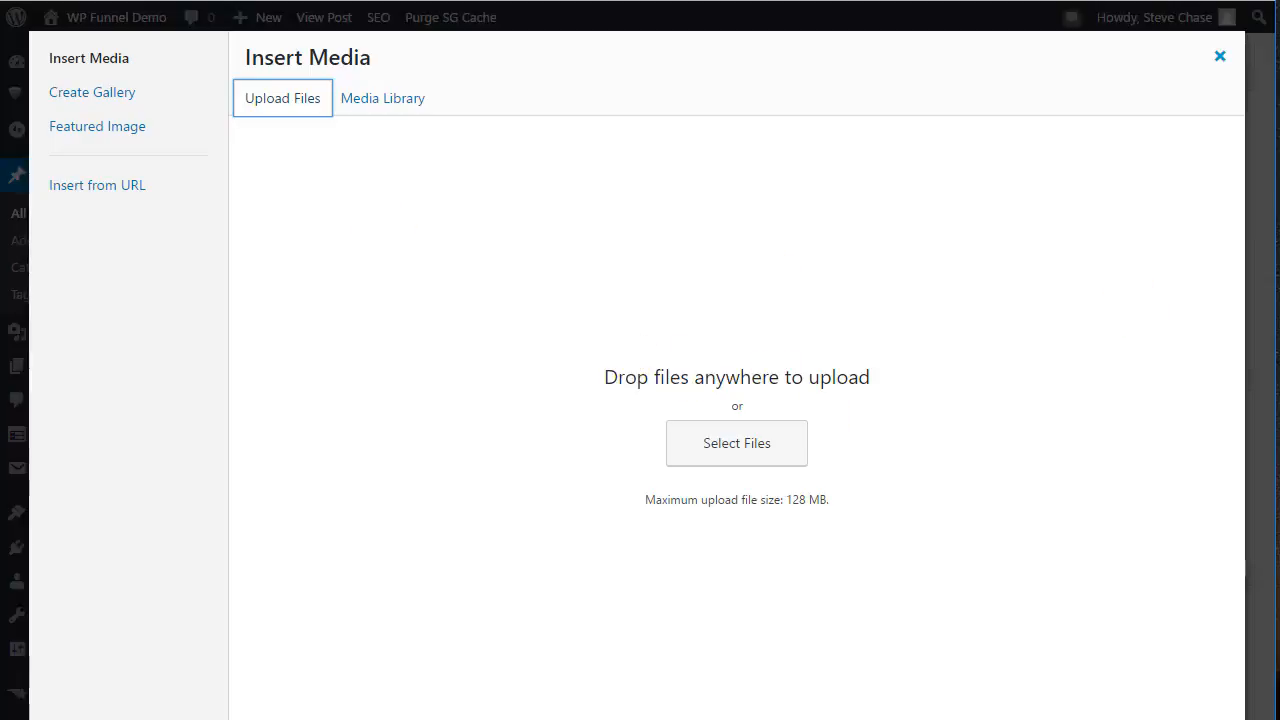
drag(1279, 160, 709, 379)
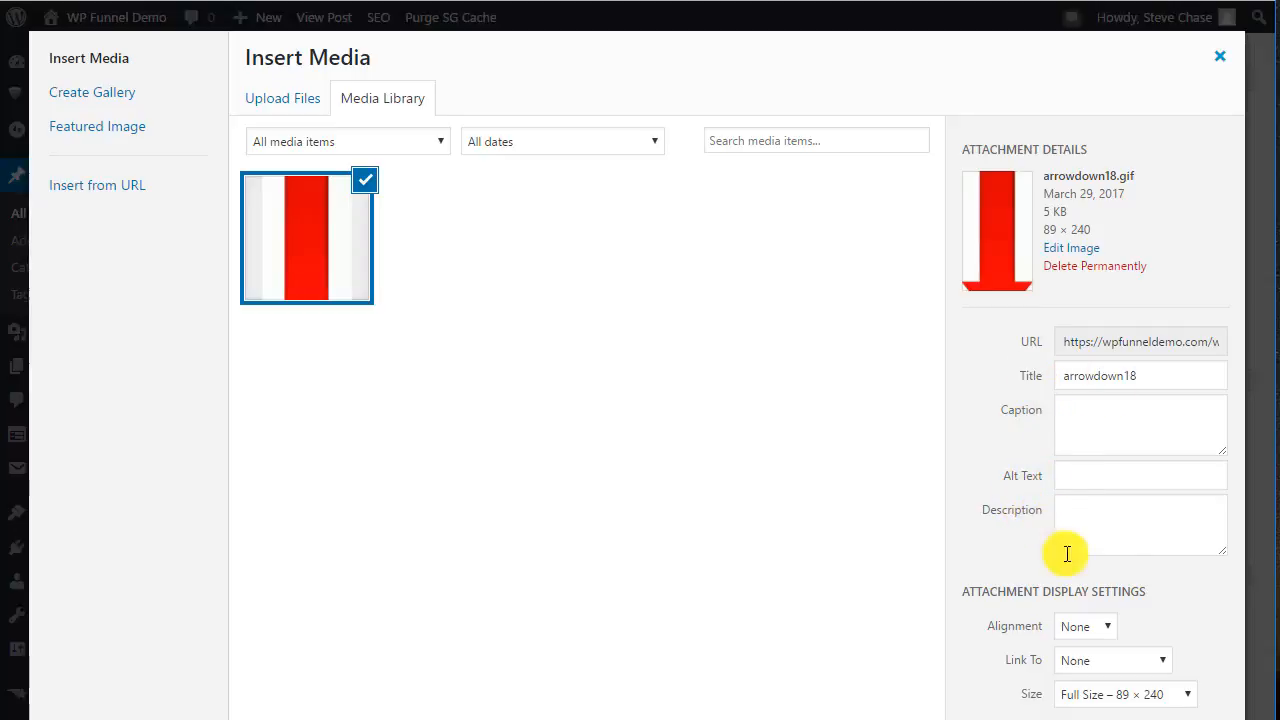
Set the image's alignment to Center, link to None and size Full Size – 89 × 240, and insert it into the post.
click(1088, 628)
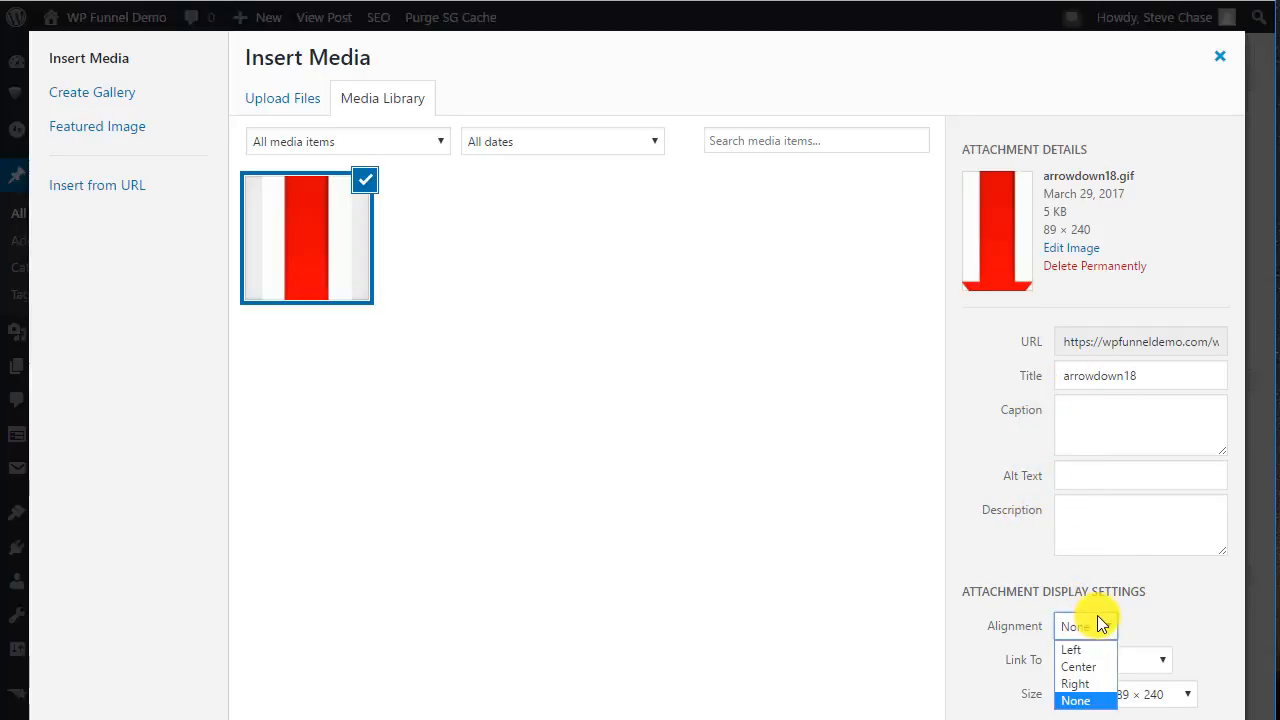
click(1095, 663)
click(1104, 662)
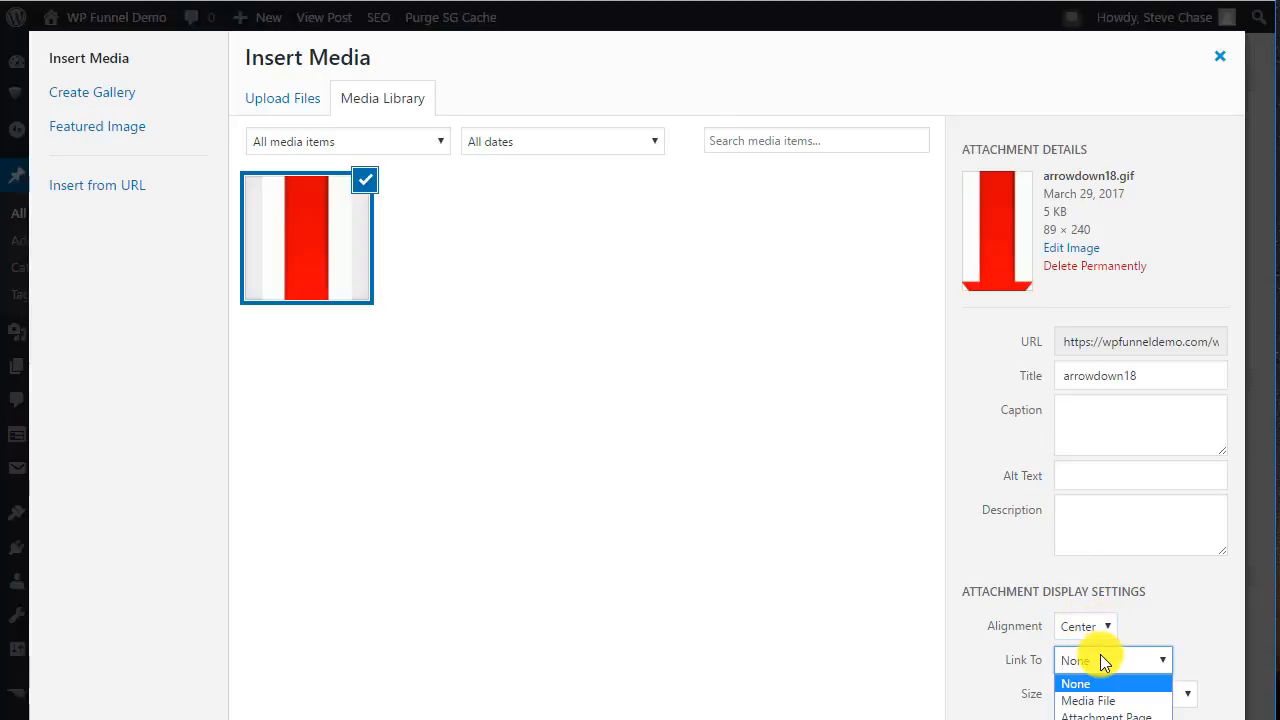
click(1104, 662)
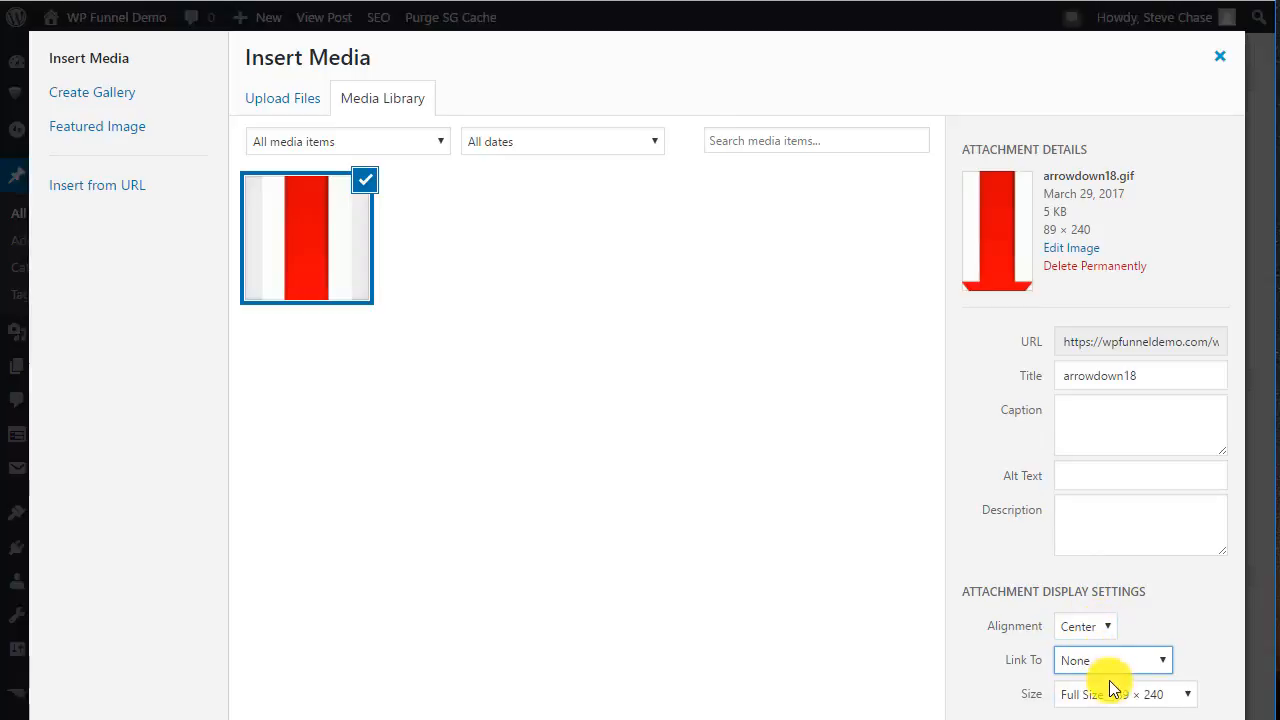
click(1113, 694)
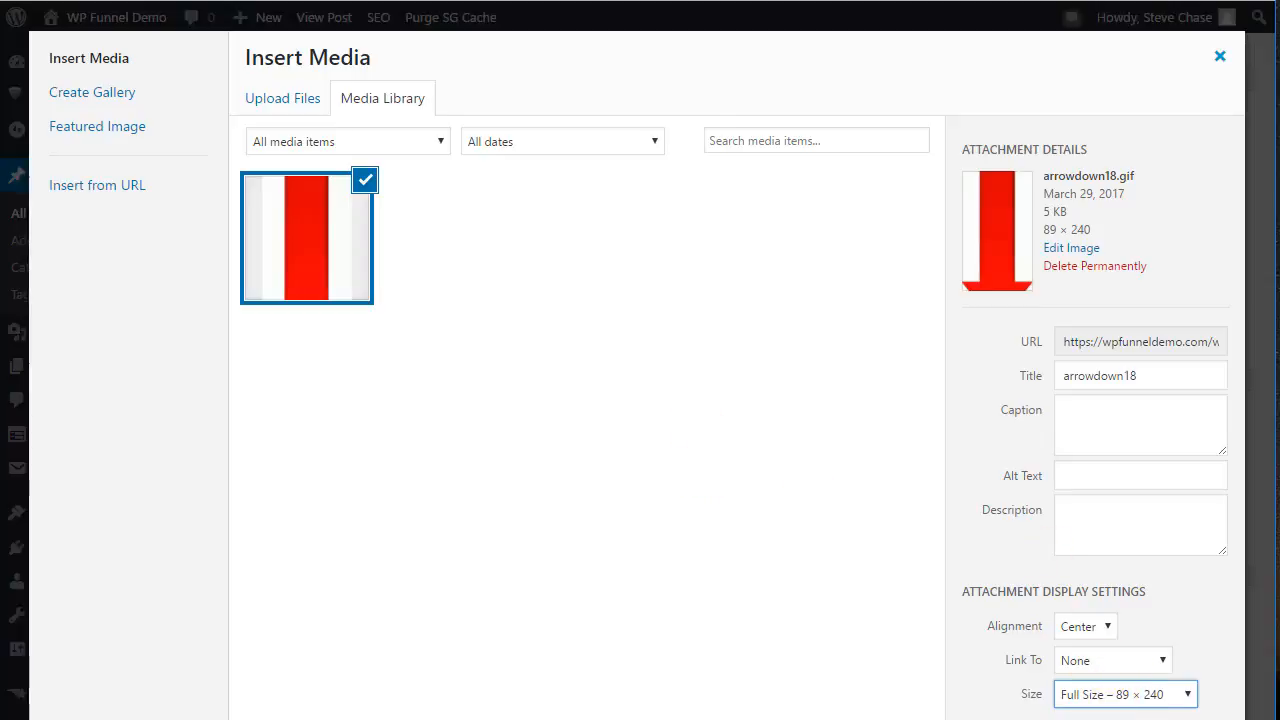
click(1172, 719)
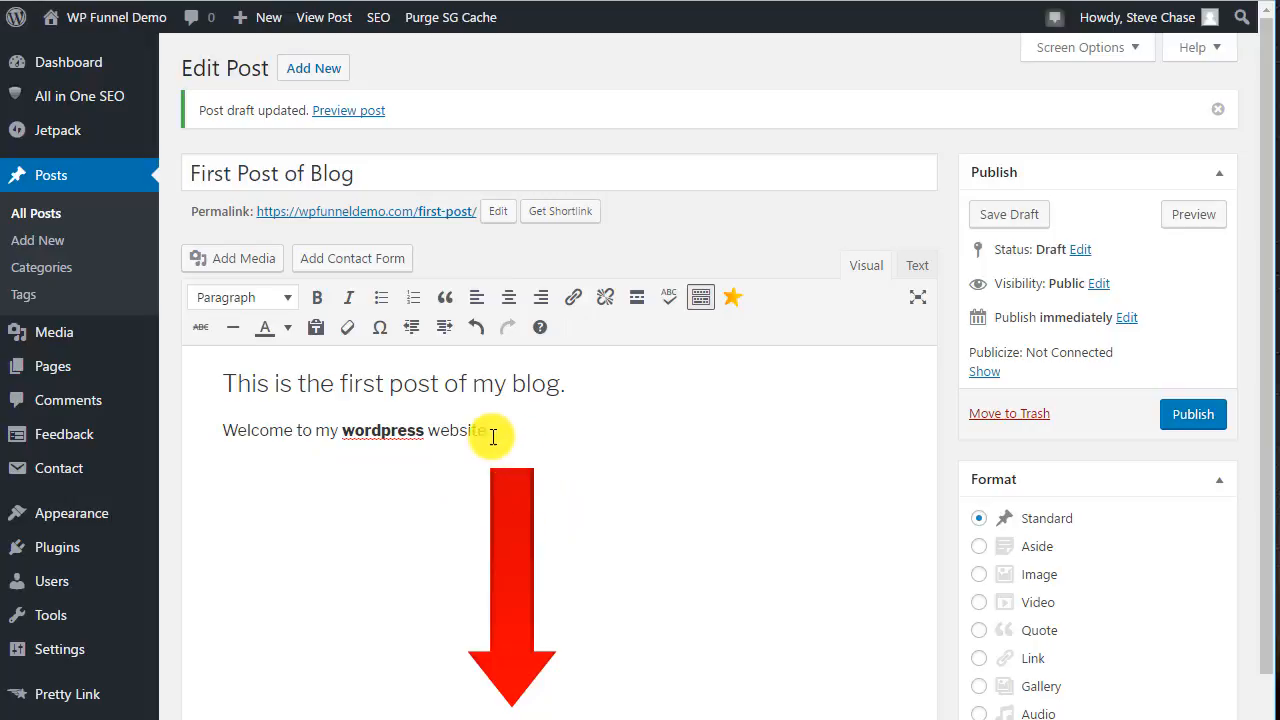
Save the draft and publish the post, then open the site's front page.
click(1003, 215)
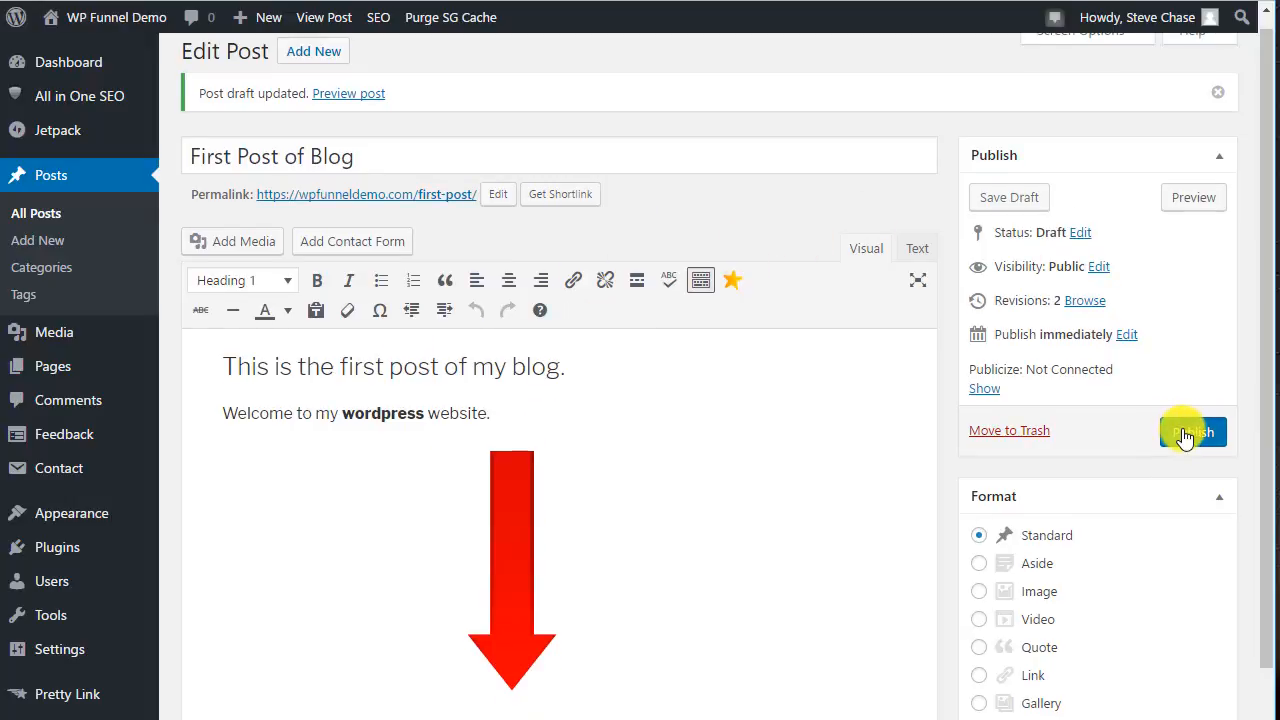
click(1186, 434)
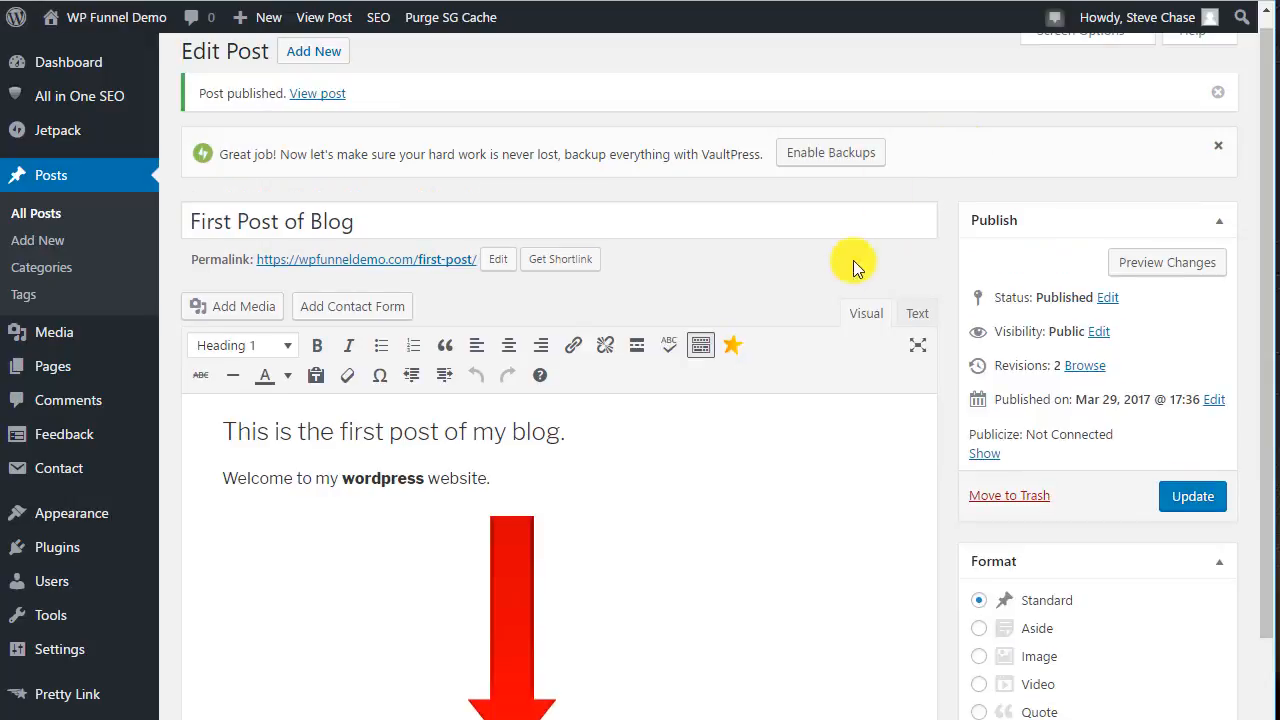
click(110, 17)
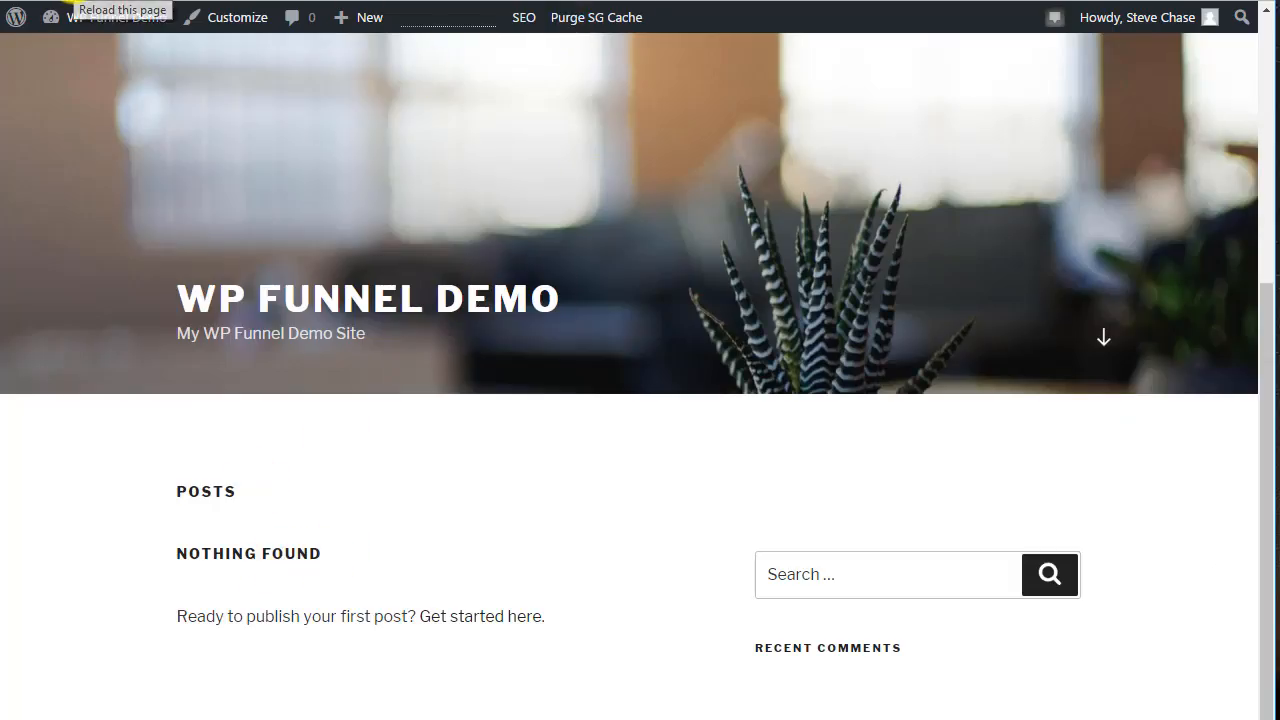
click(74, 0)
Scroll through the front page to examine the published first post.
scroll(668, 202, down, 2)
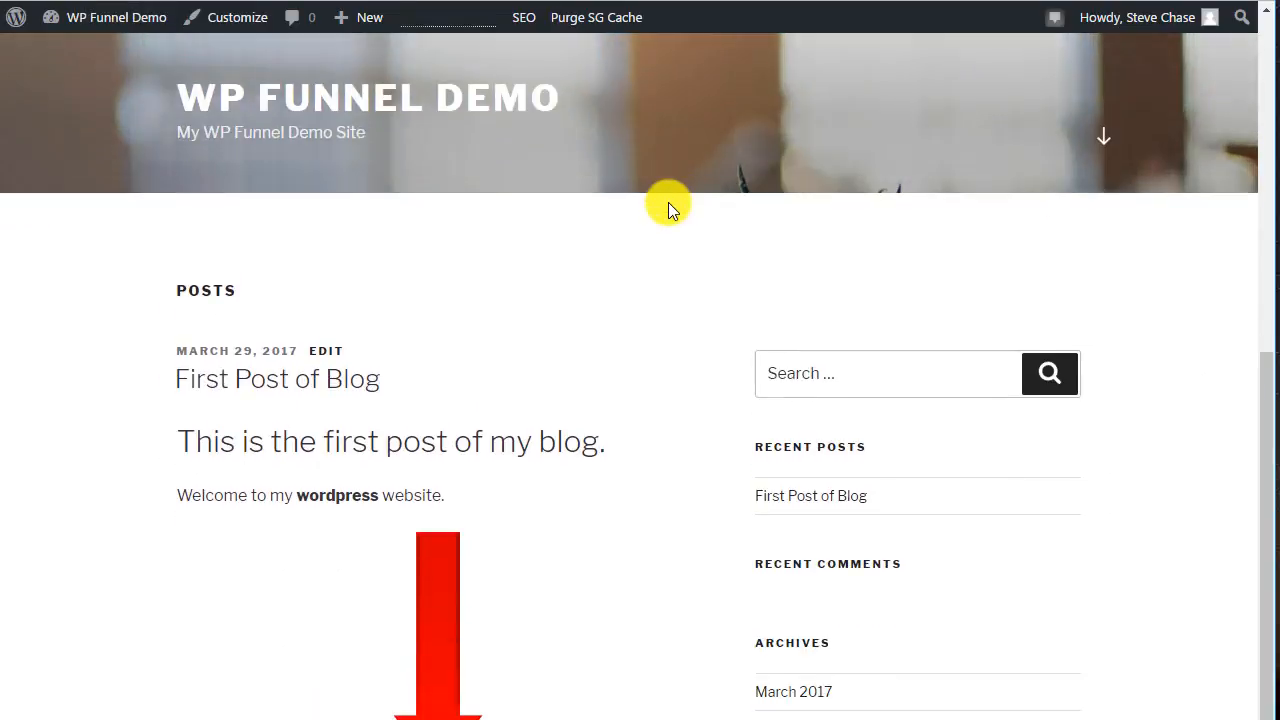
scroll(331, 357, down, 2)
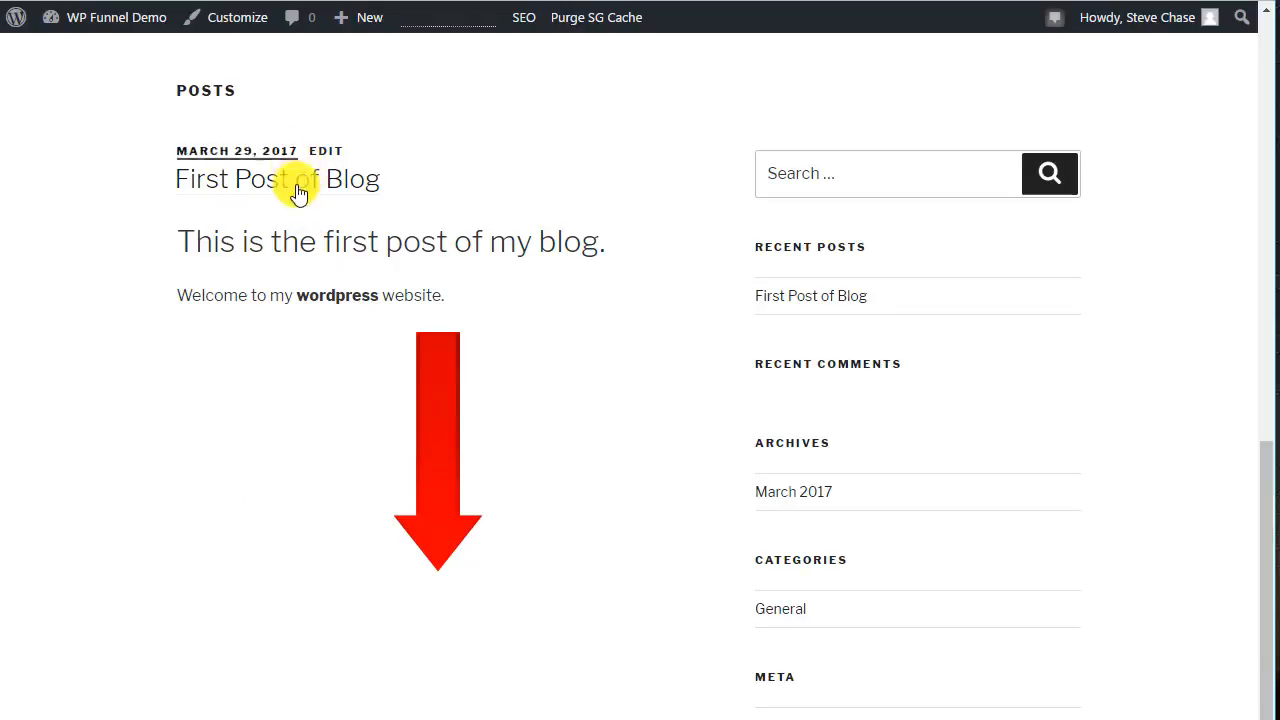
scroll(477, 437, down, 2)
scroll(490, 450, up, 3)
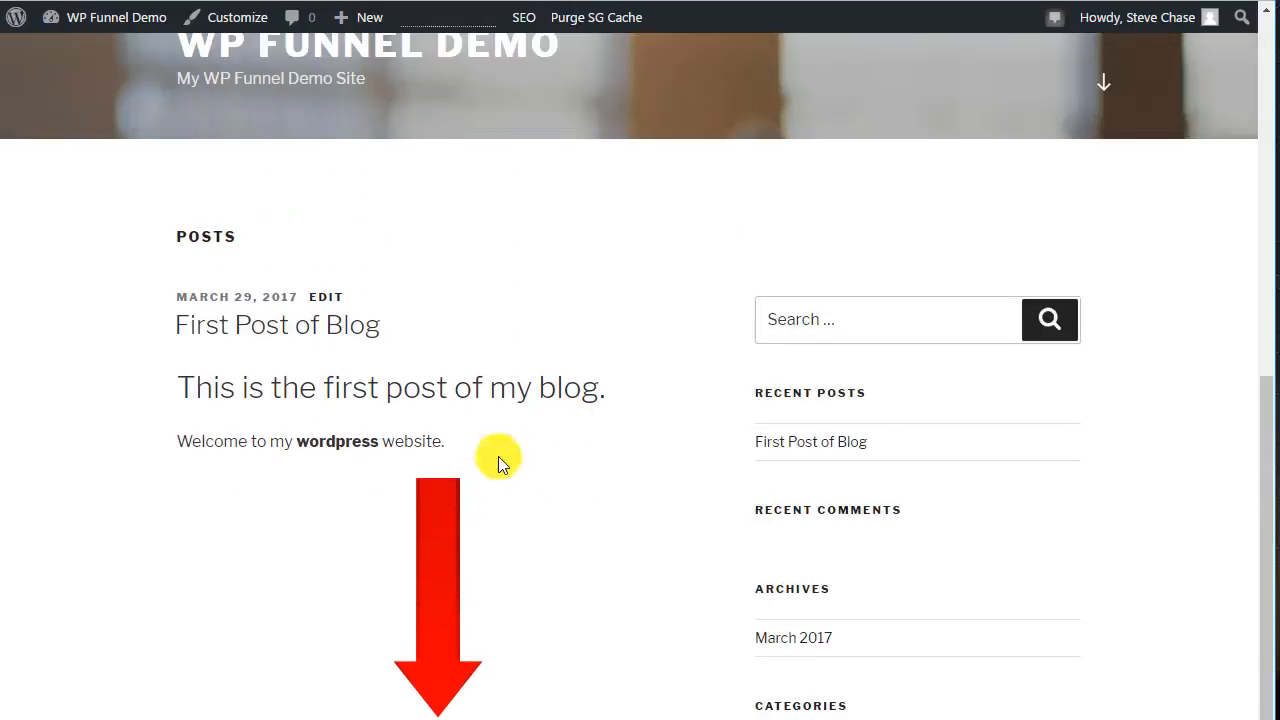
scroll(436, 523, down, 2)
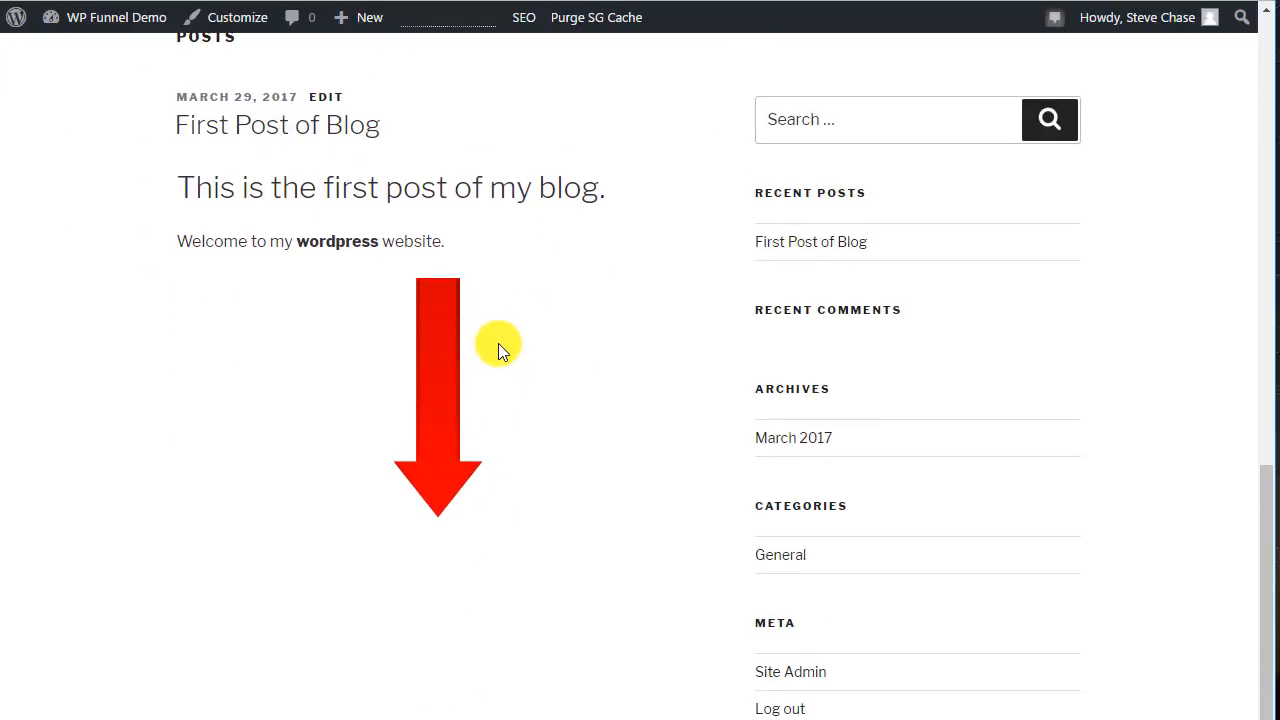
scroll(498, 343, up, 5)
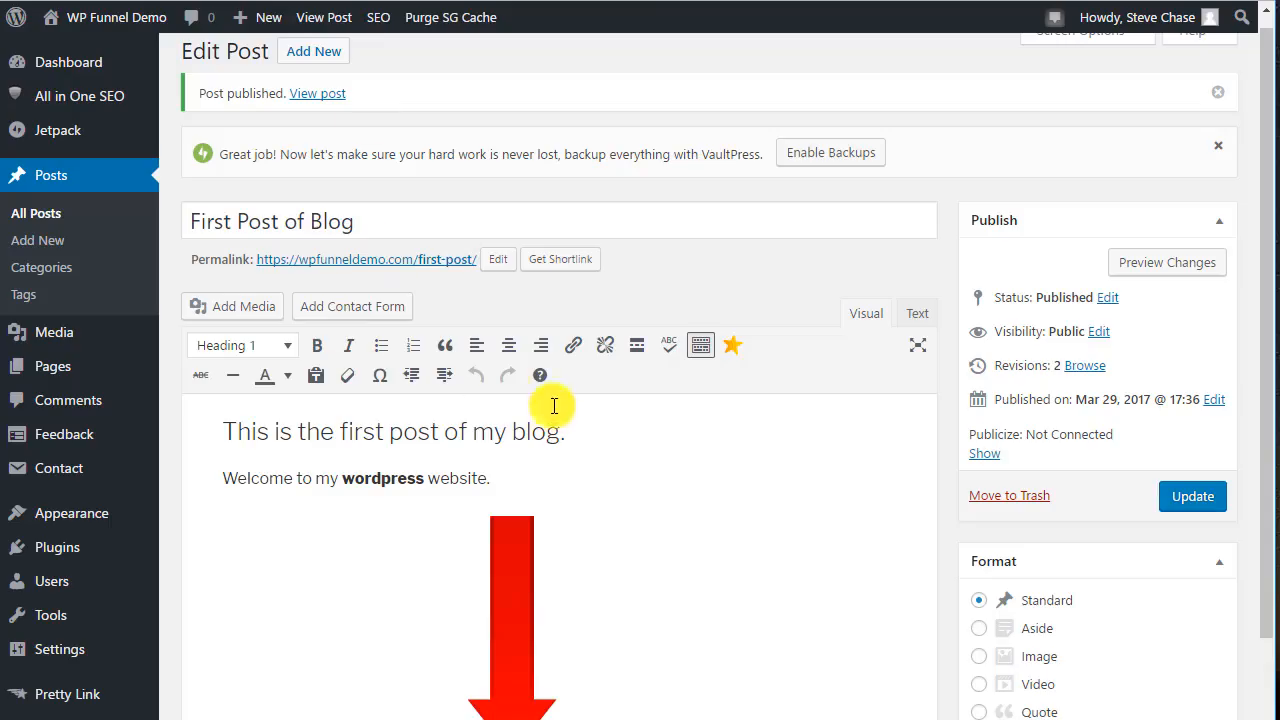
scroll(580, 380, down, 3)
scroll(611, 374, up, 2)
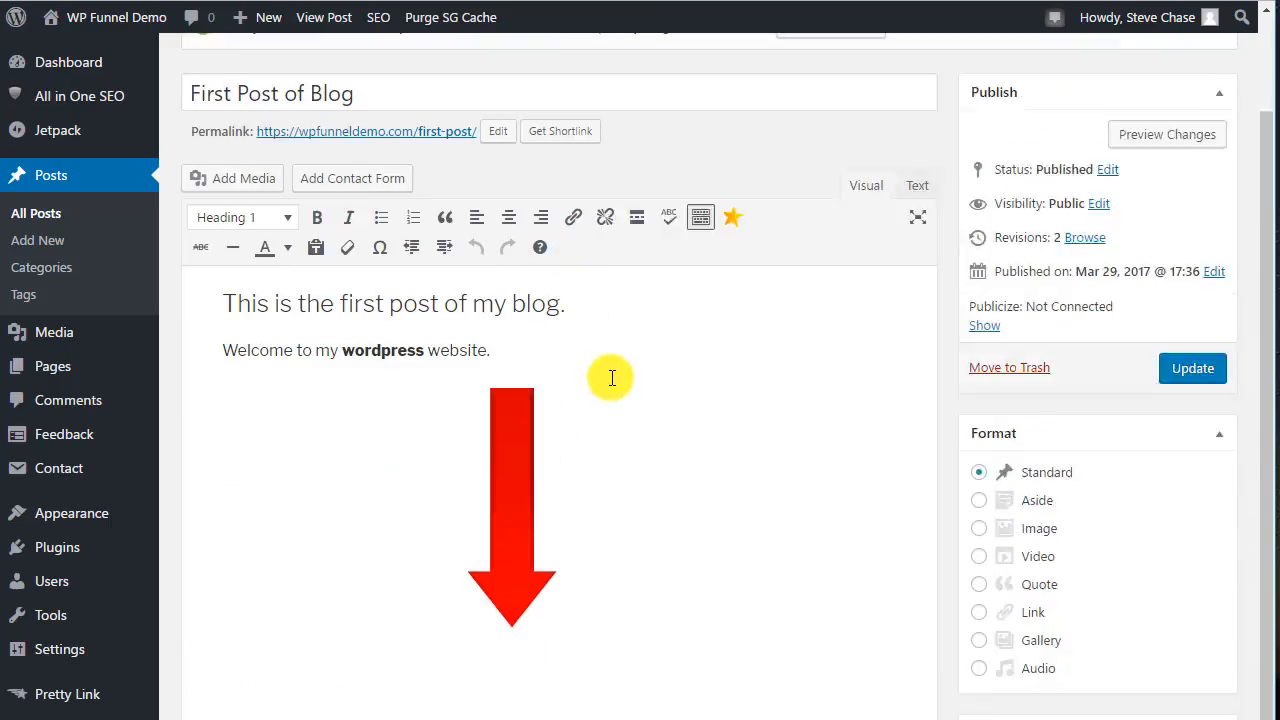
Dismiss the VaultPress backup notice in the post editor.
scroll(611, 378, up, 1)
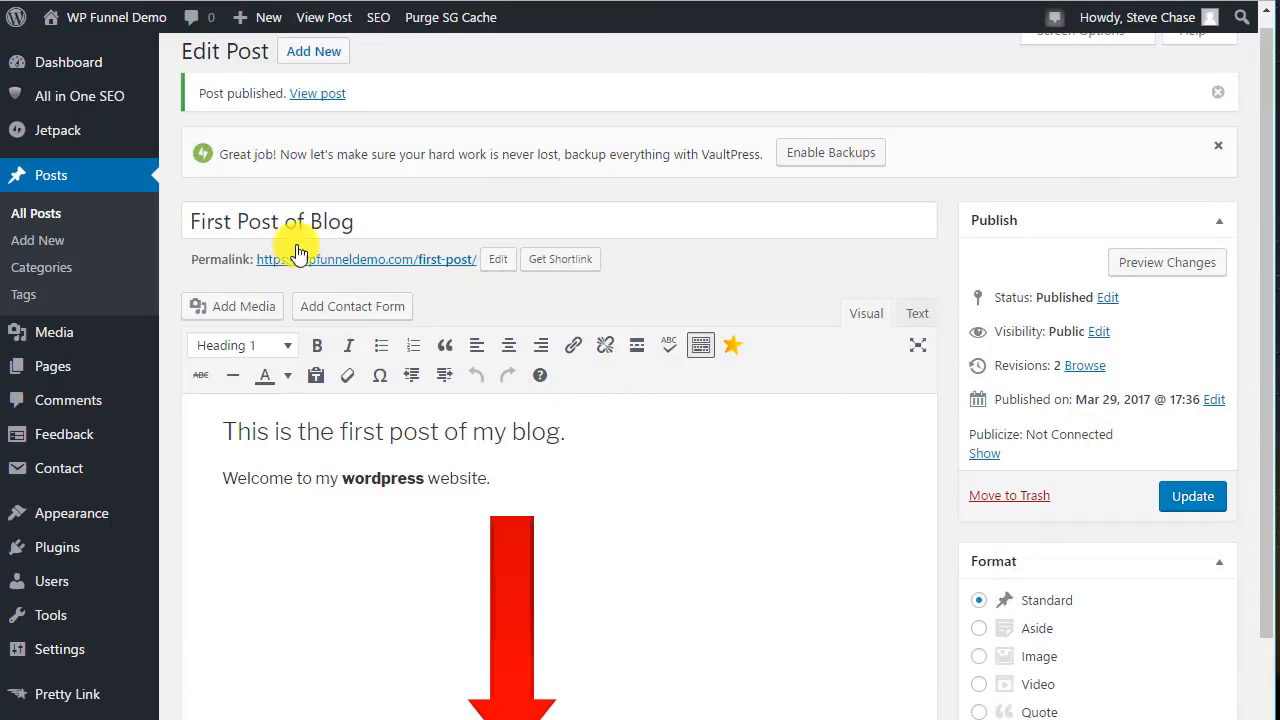
click(1218, 146)
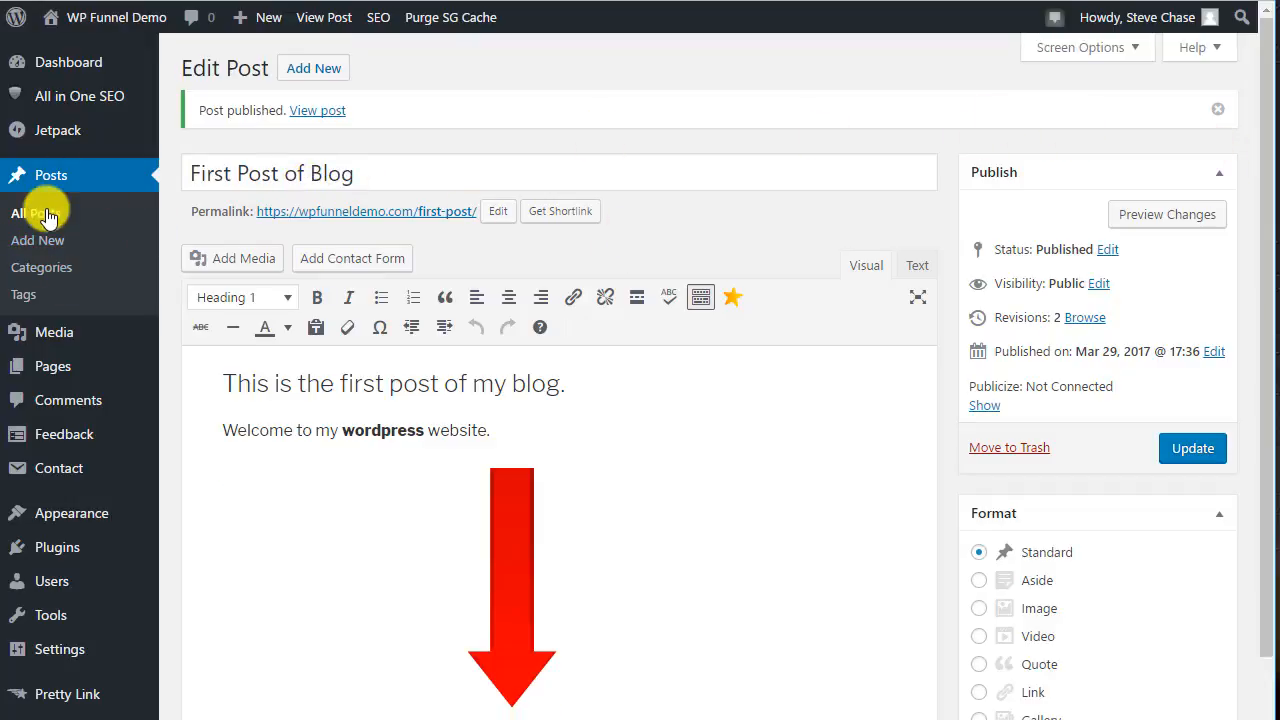
Create a new post titled "Second Post of Blog" and save it as a draft.
click(38, 242)
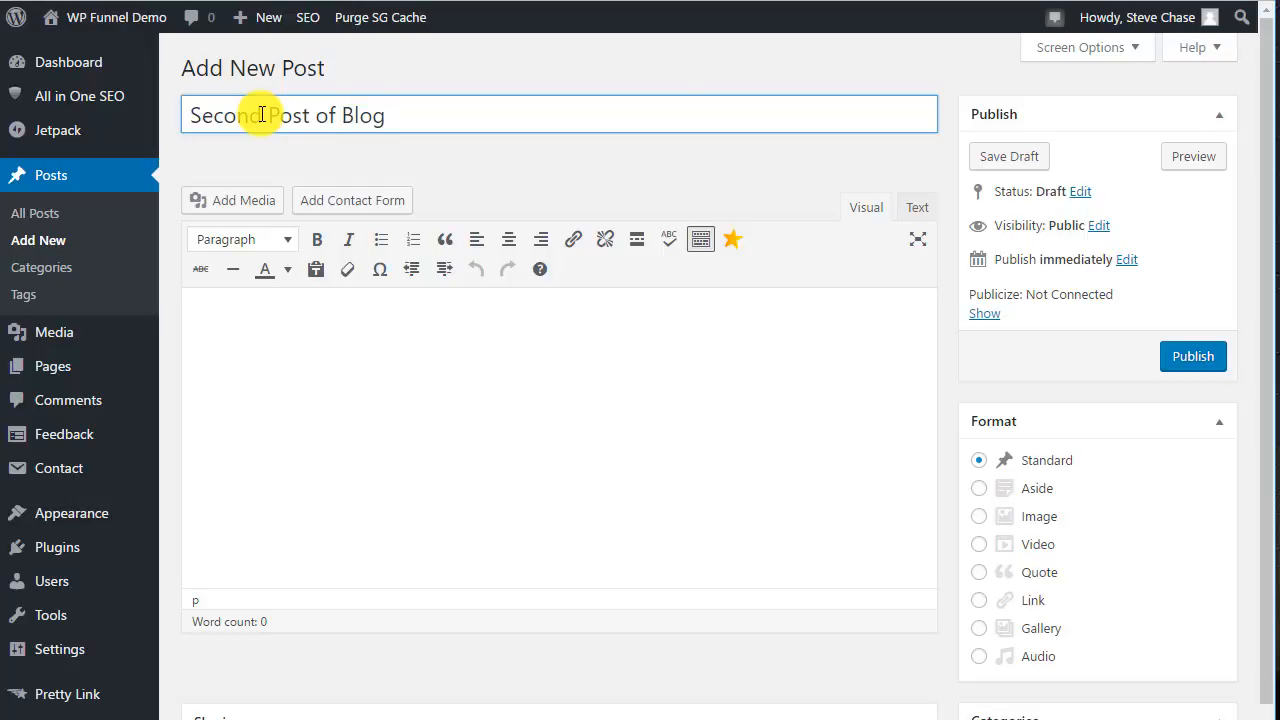
click(1006, 160)
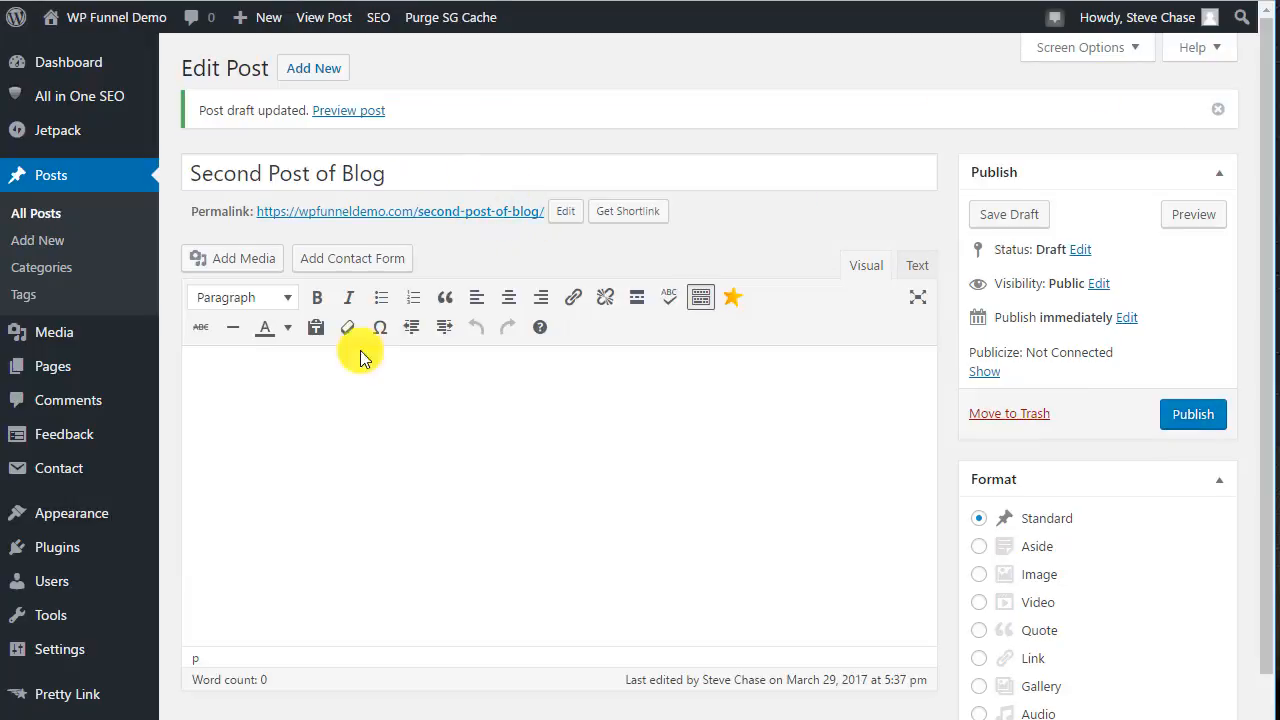
Write the body lines "This is my second post of my blog." and "Here is a video:" followed by an empty line.
click(270, 381)
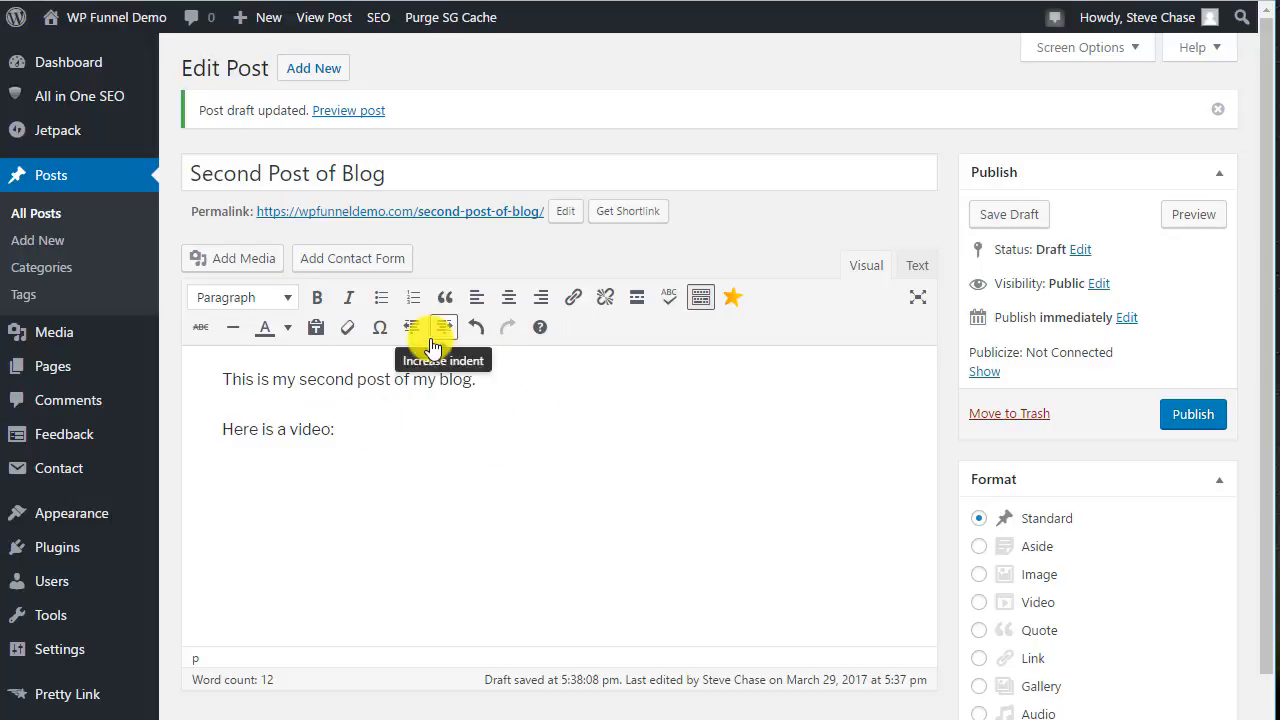
right_click(265, 483)
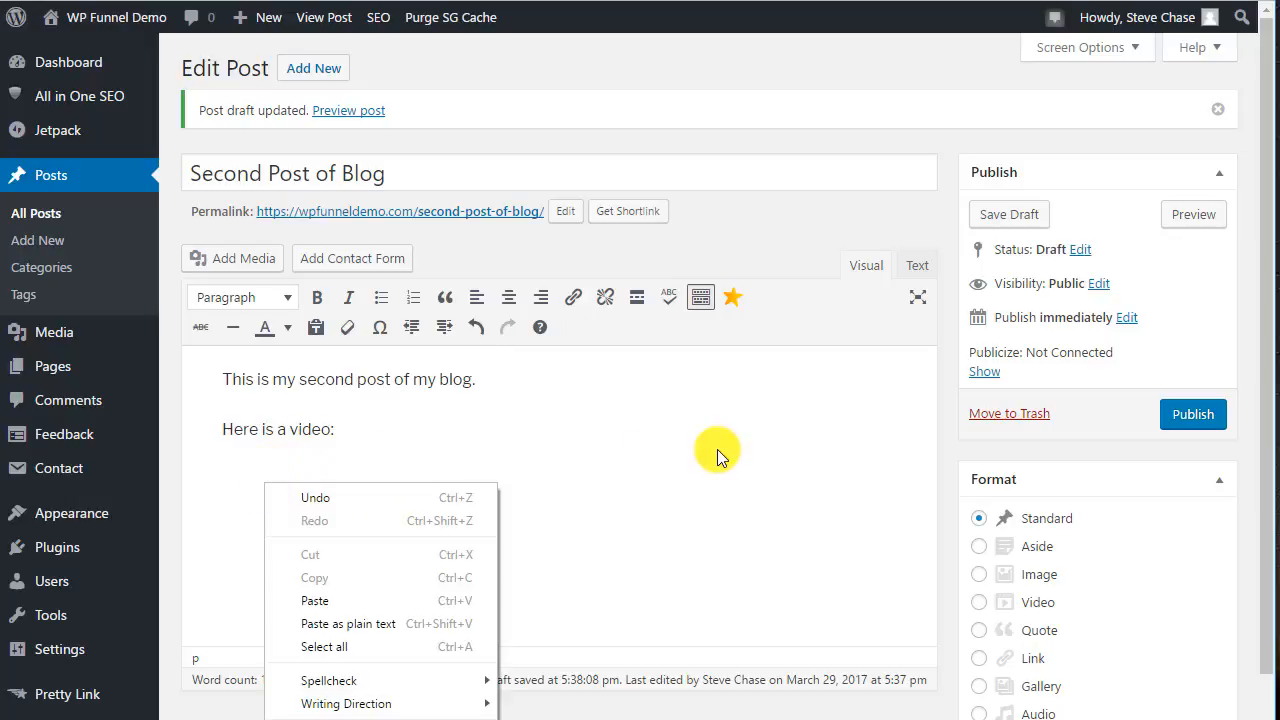
click(290, 462)
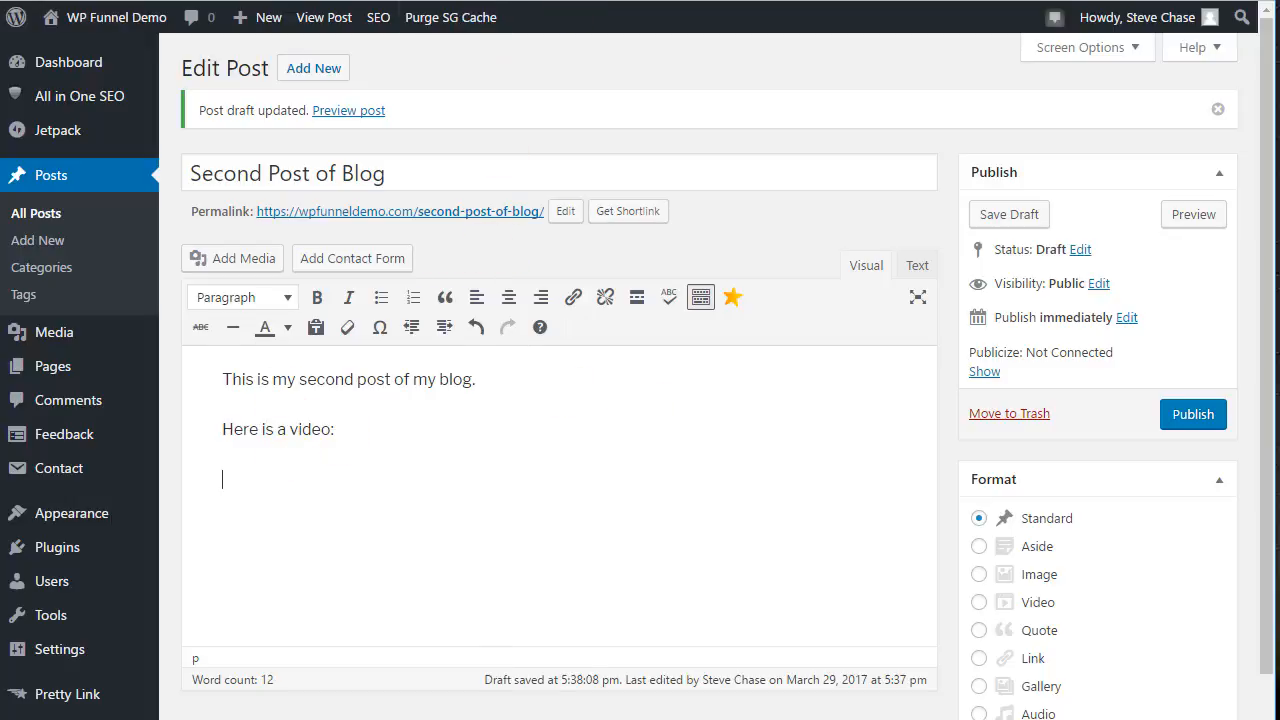
In the YouTube tab, copy the link address of the "Star Trek (2009) Official Trailer" video.
key(ctrl+Tab)
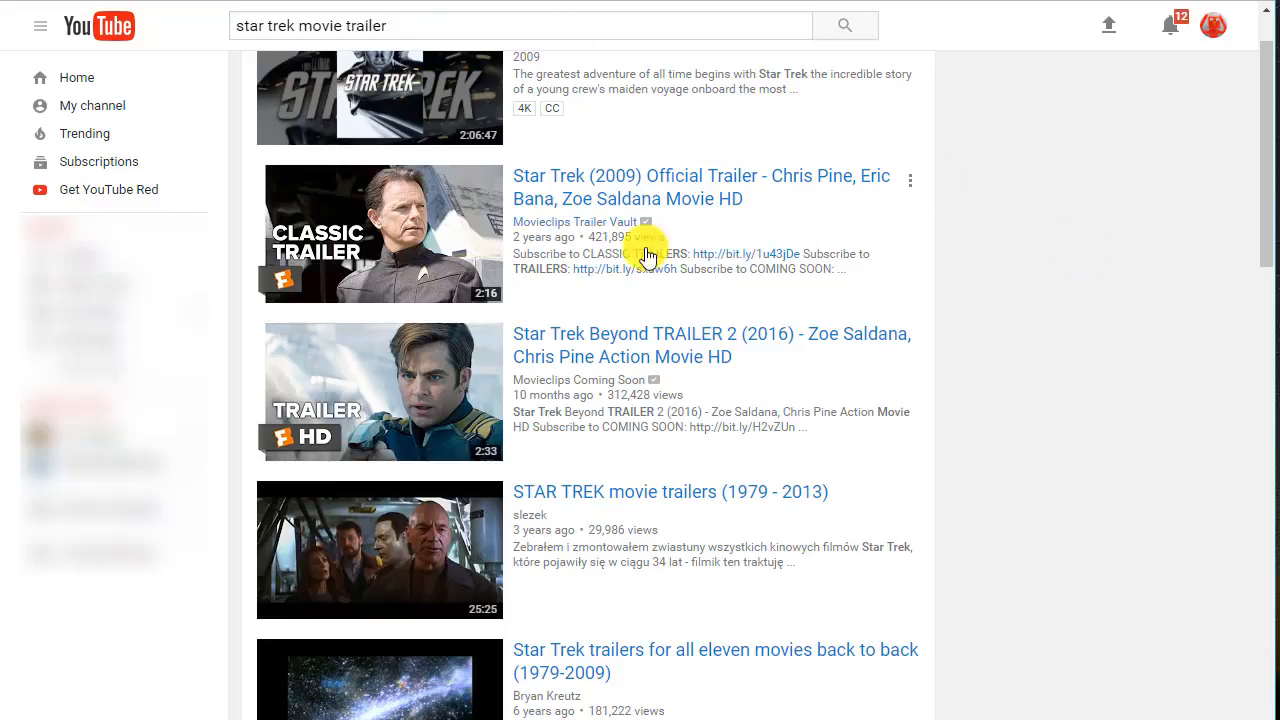
right_click(455, 189)
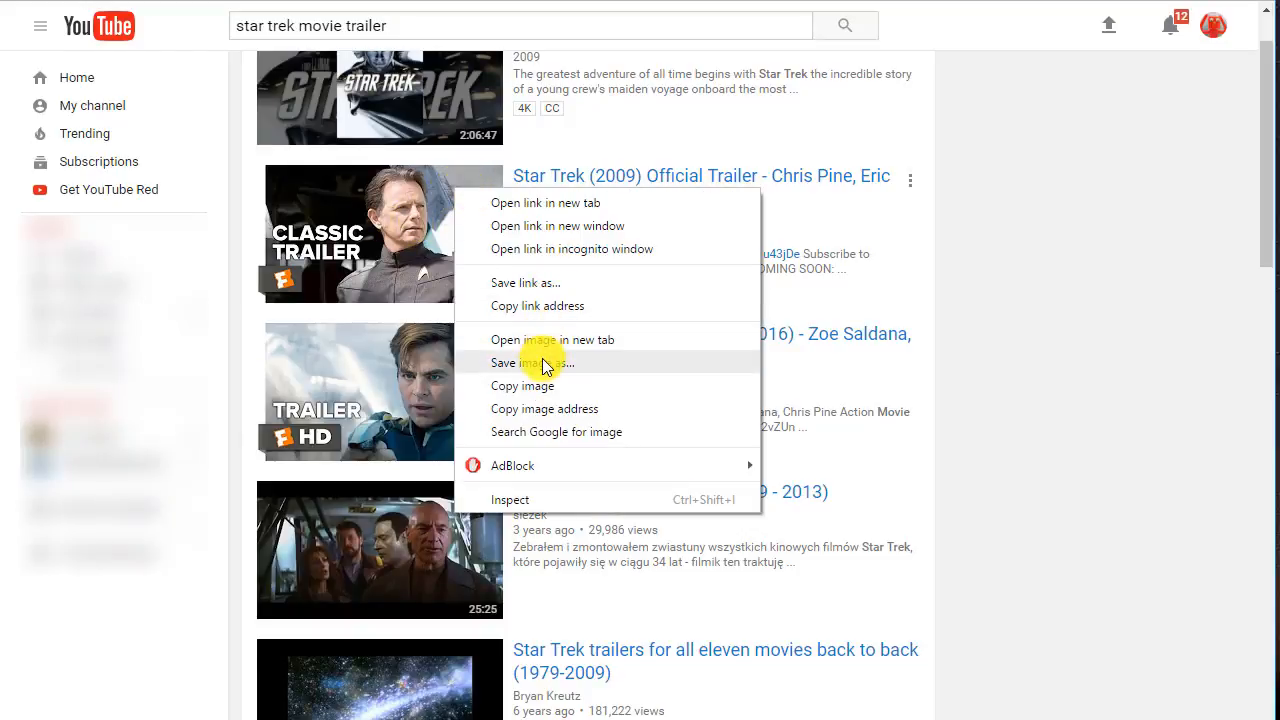
click(543, 306)
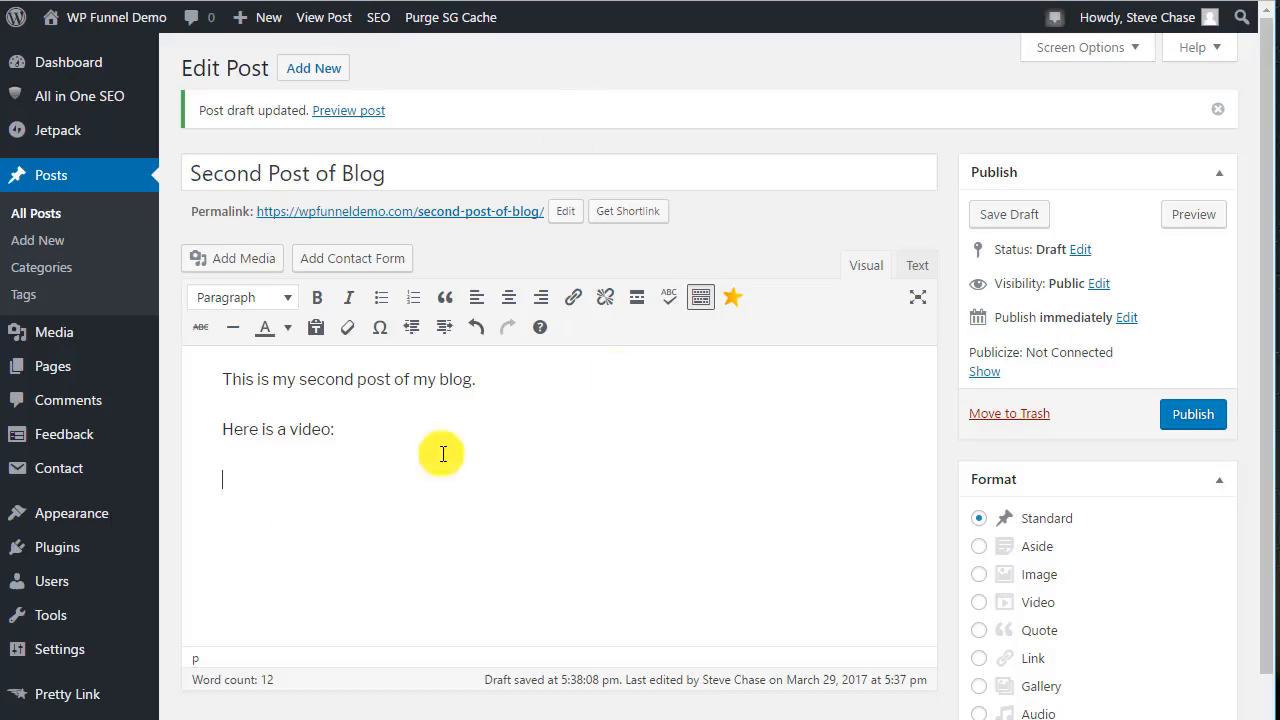
Paste the video link on the empty line of the post to embed the trailer.
key(ctrl+Tab)
right_click(260, 478)
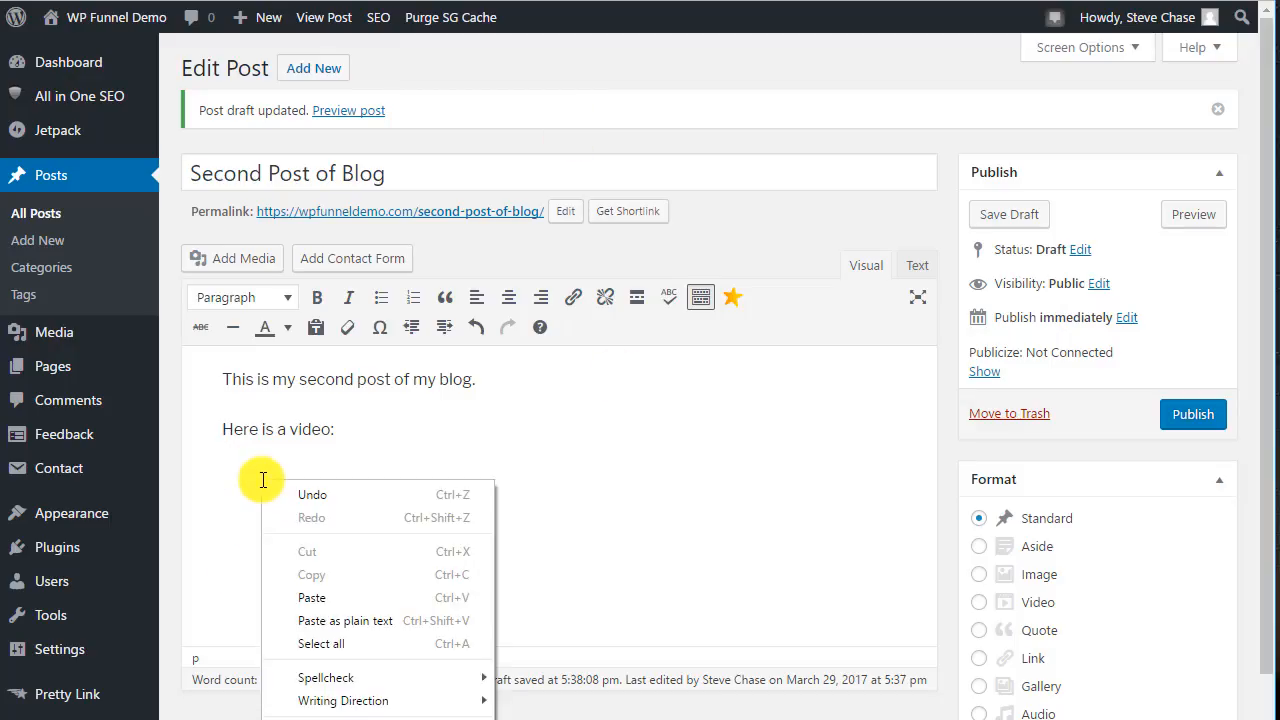
click(346, 594)
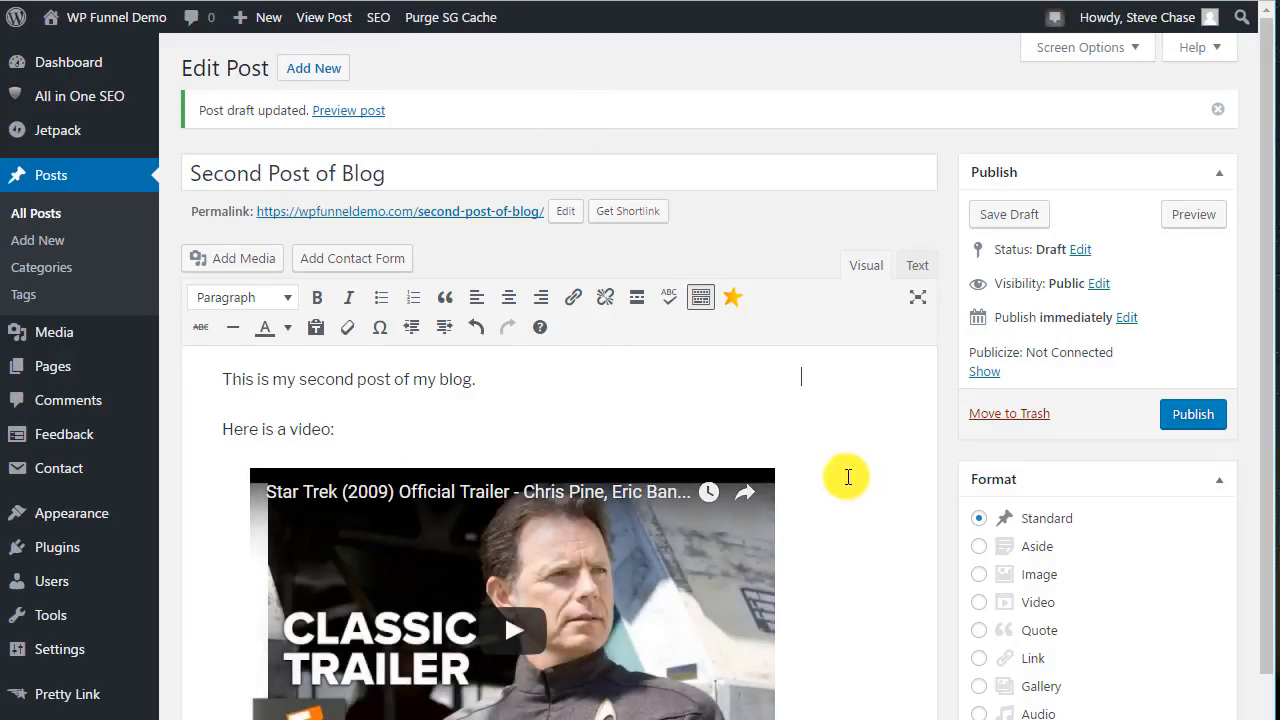
Publish the second post.
scroll(845, 476, down, 2)
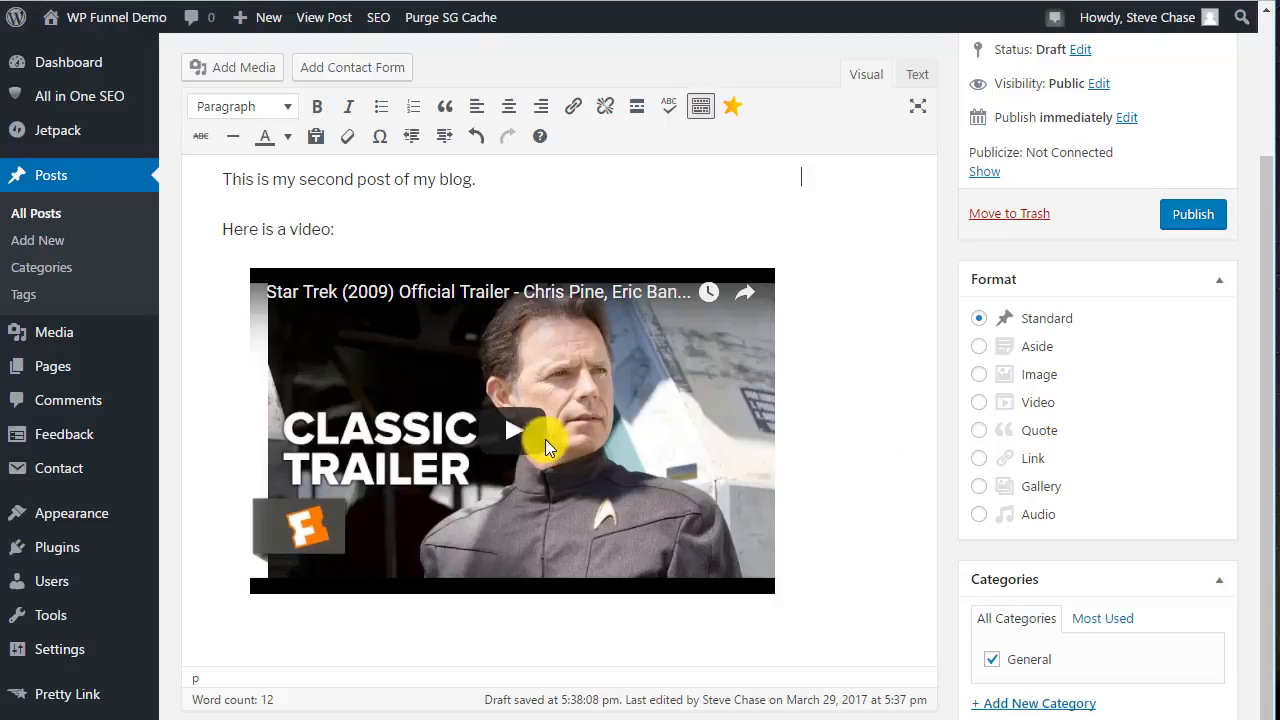
scroll(926, 320, up, 2)
click(1005, 220)
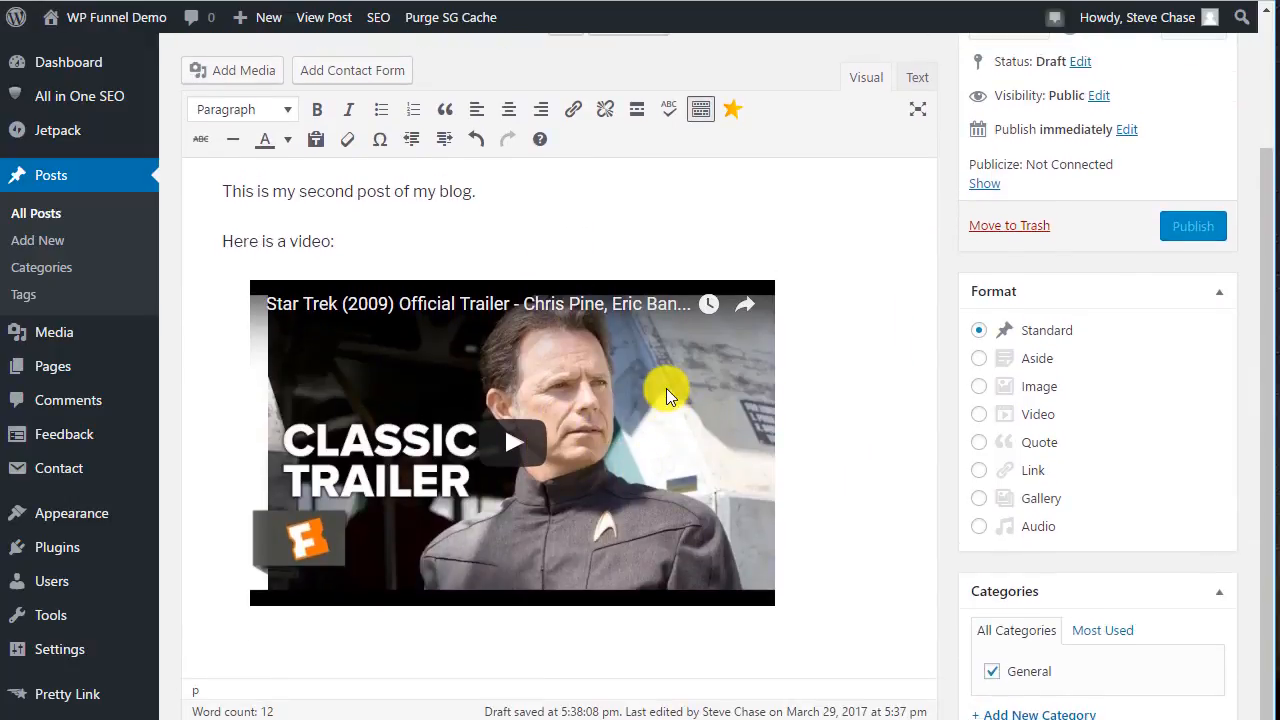
scroll(700, 388, down, 1)
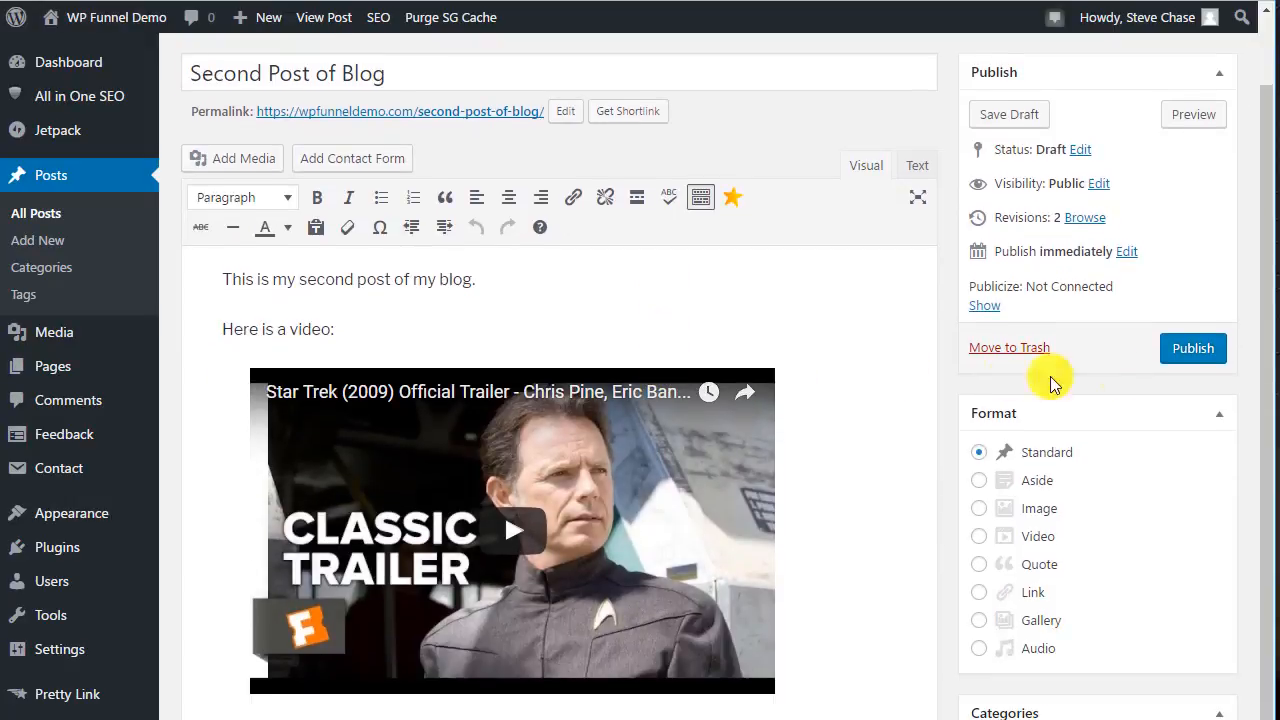
click(1185, 352)
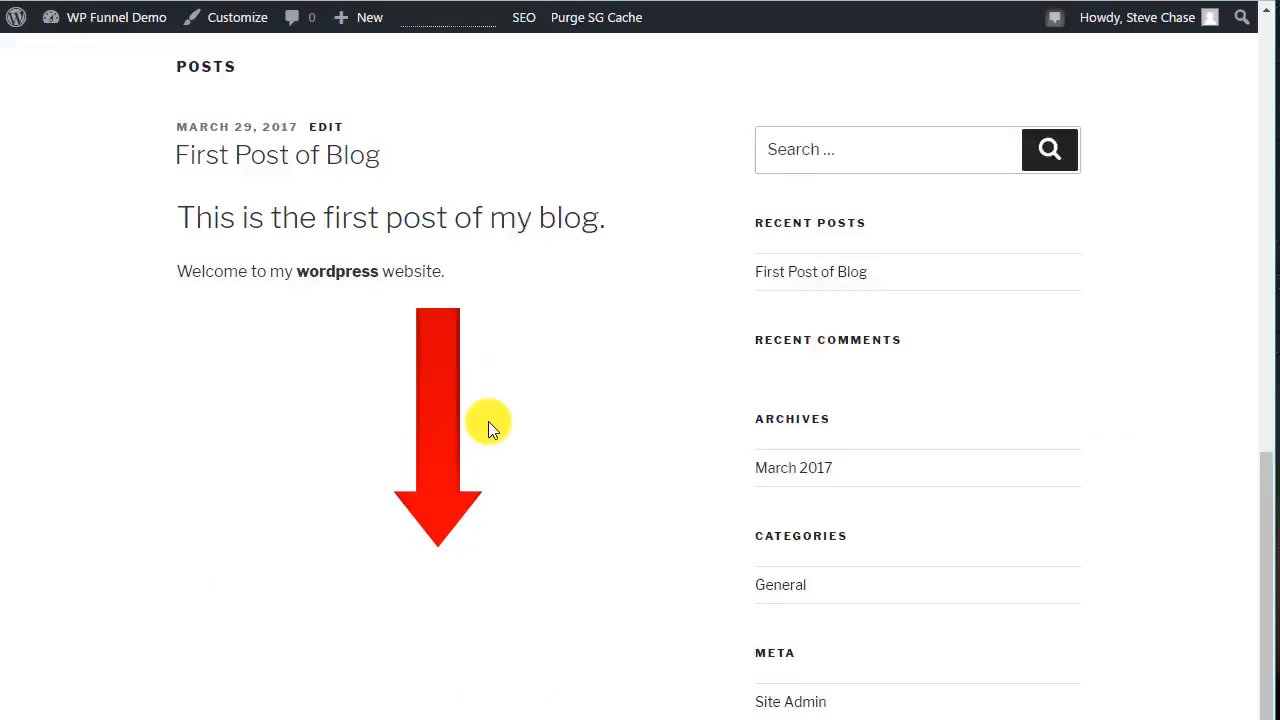
Scroll through the site's front page to view both published posts.
scroll(488, 421, down, 1)
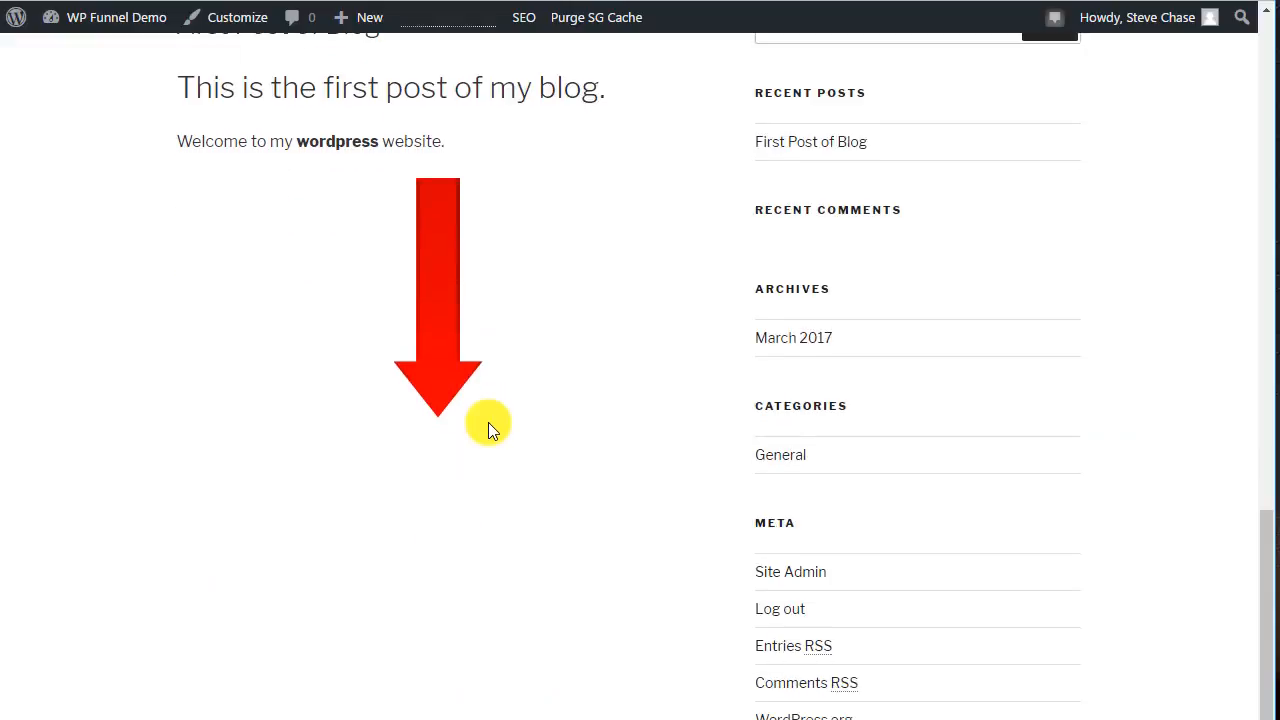
scroll(488, 422, up, 8)
scroll(251, 163, down, 2)
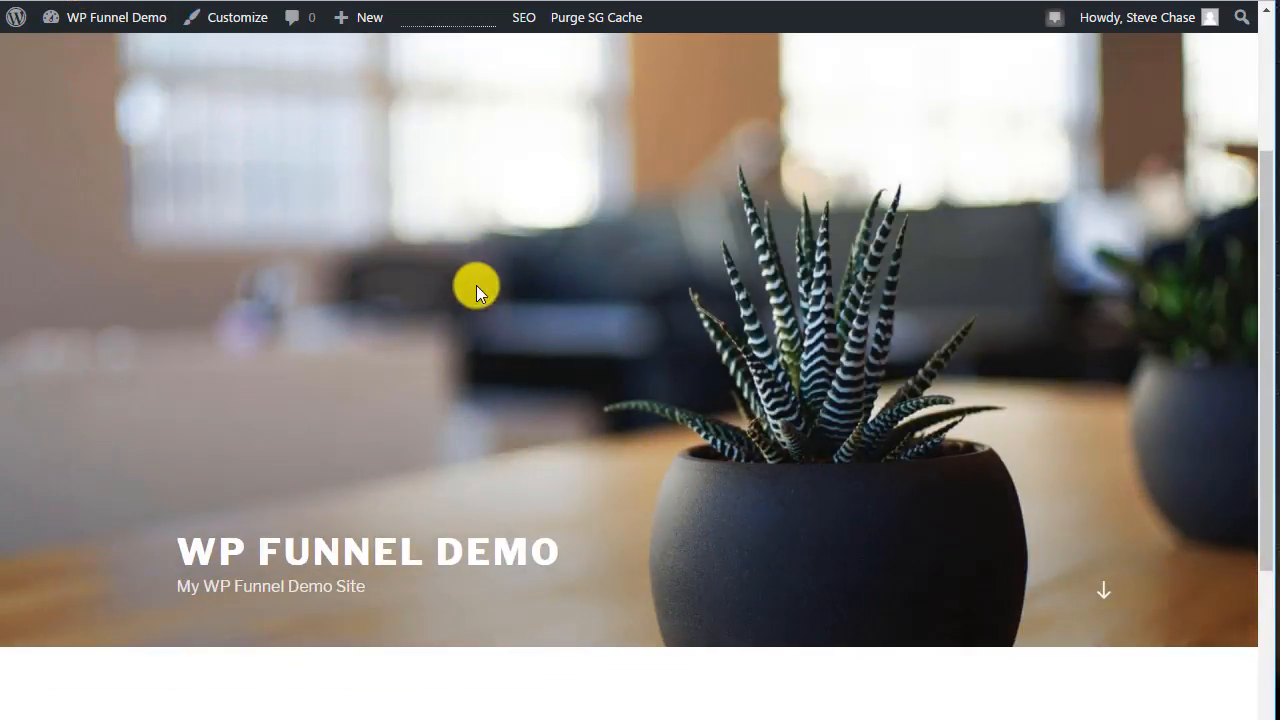
scroll(477, 284, down, 5)
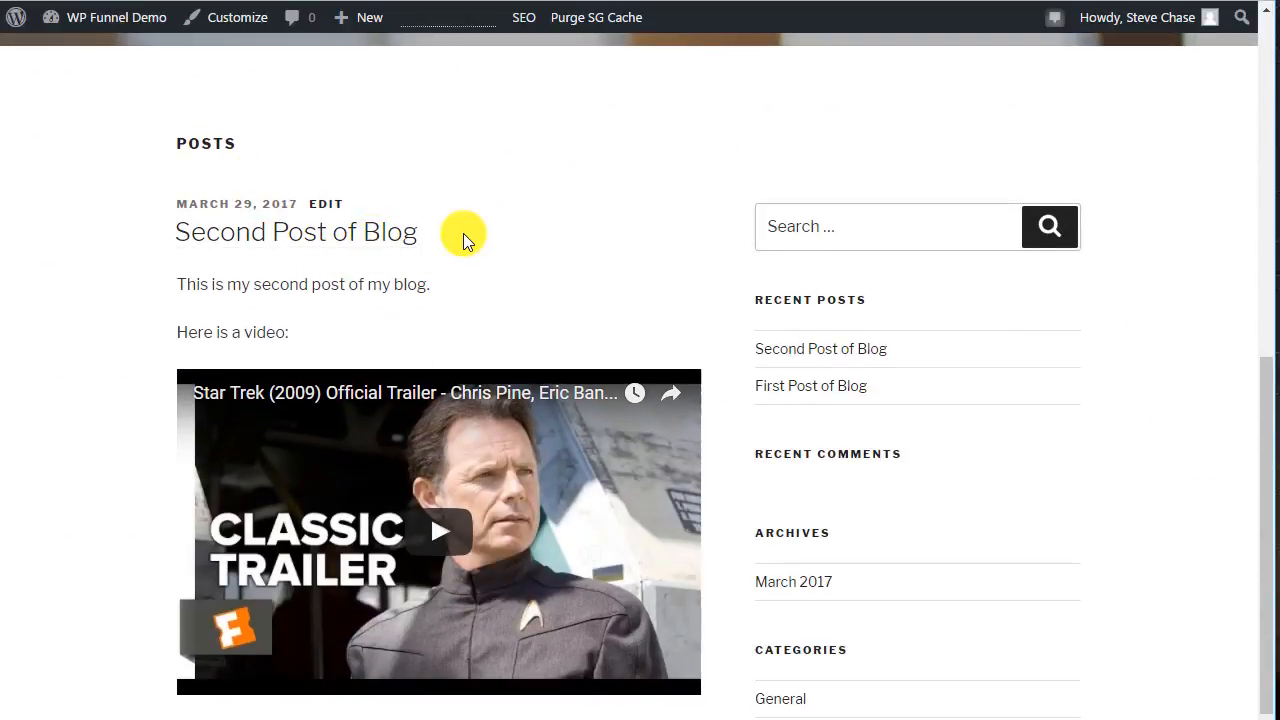
scroll(463, 236, down, 5)
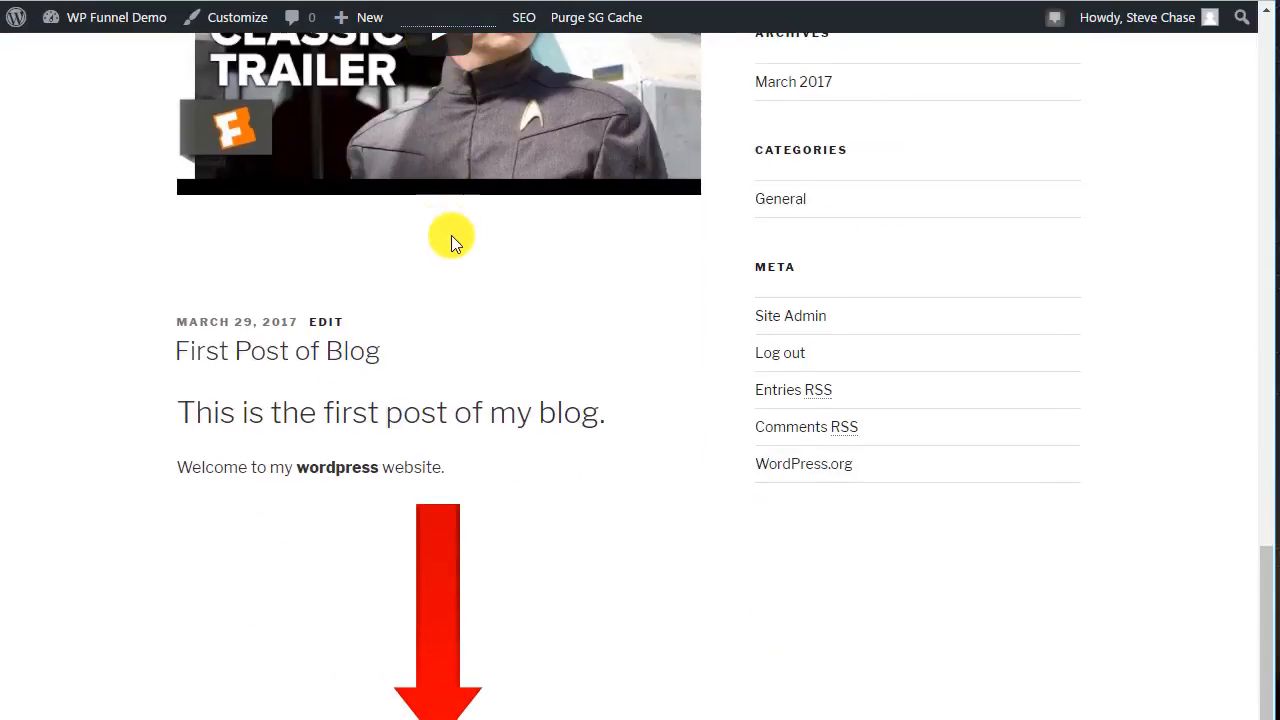
scroll(451, 235, up, 5)
scroll(397, 198, up, 2)
scroll(295, 168, down, 1)
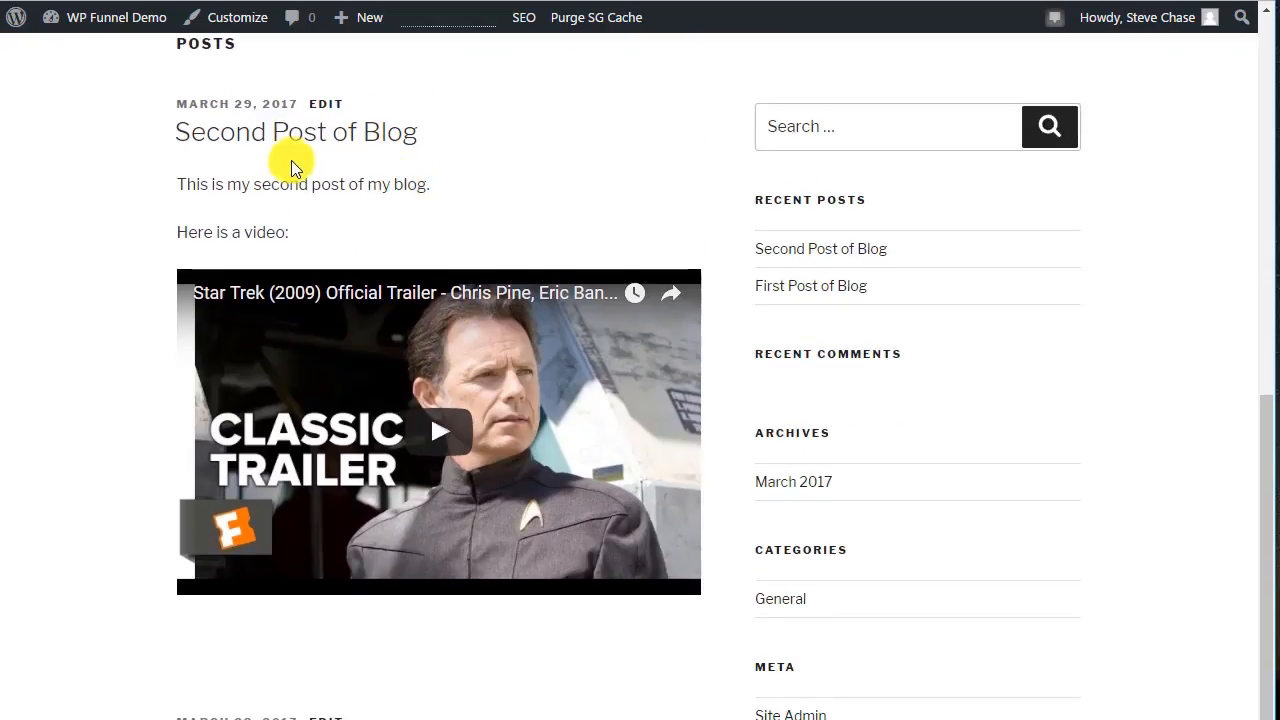
Play and then pause the embedded Star Trek trailer in the second post on the site's front page.
scroll(516, 190, down, 2)
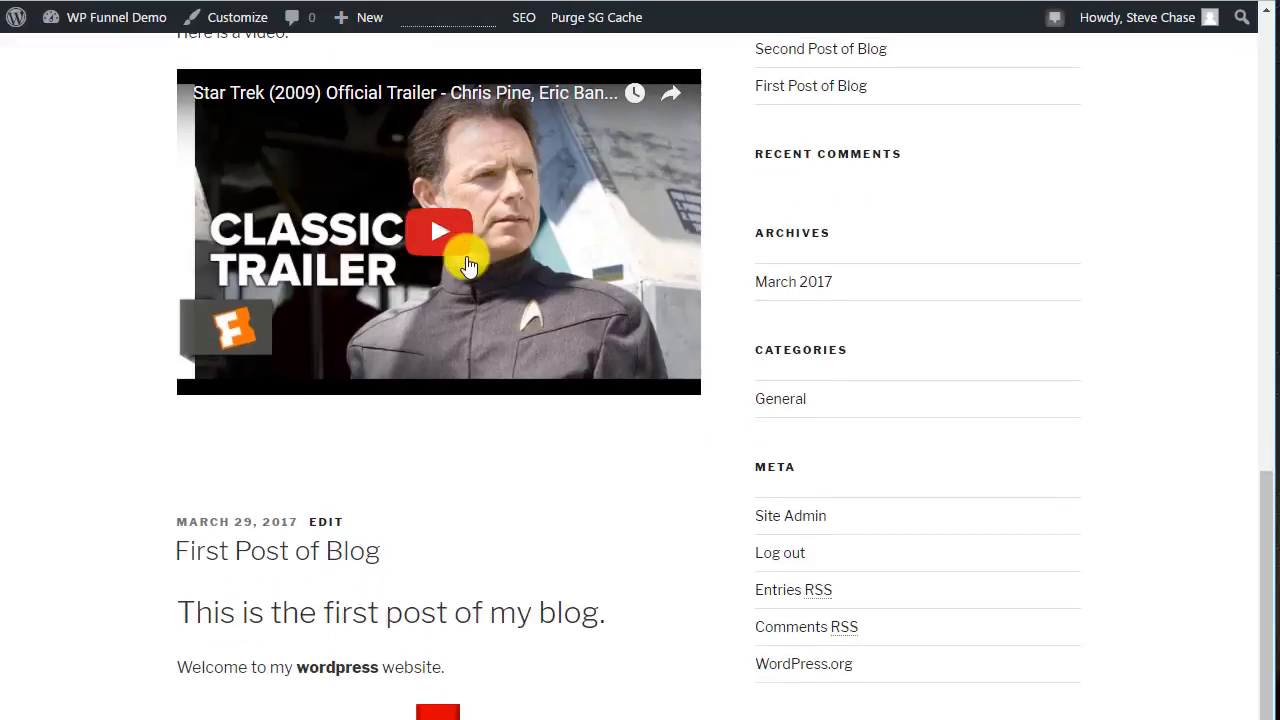
click(440, 235)
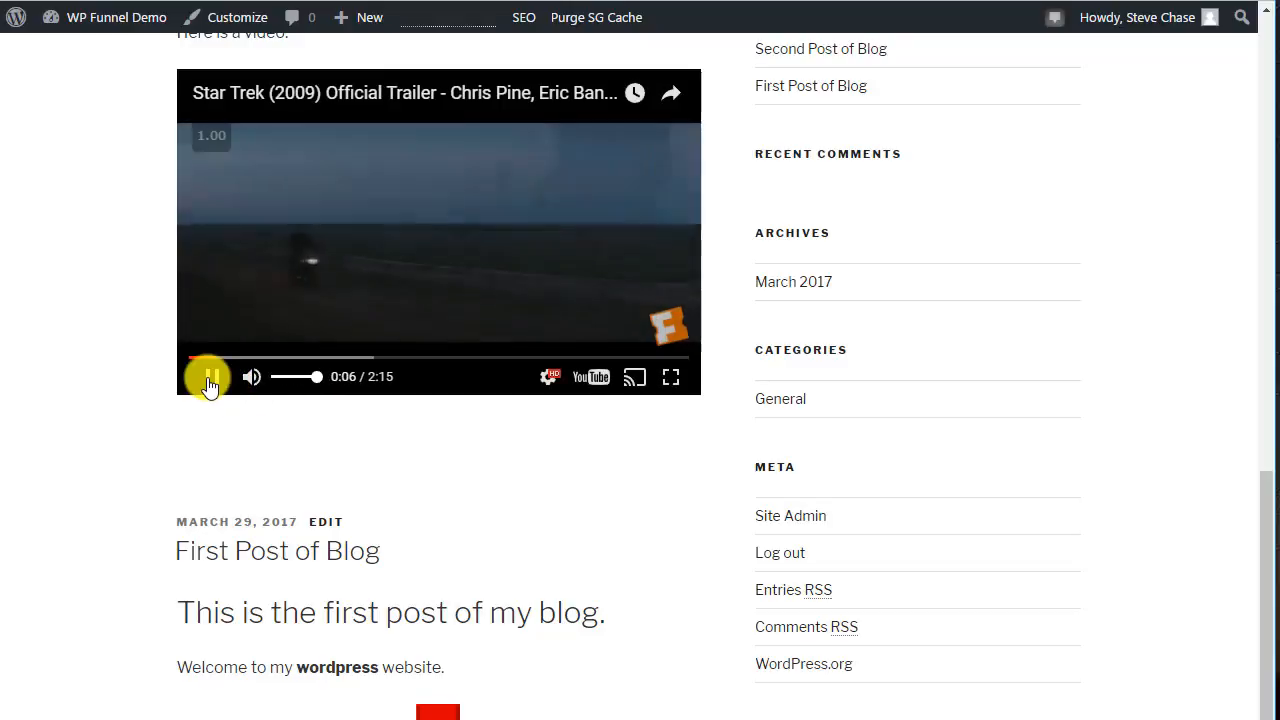
click(210, 380)
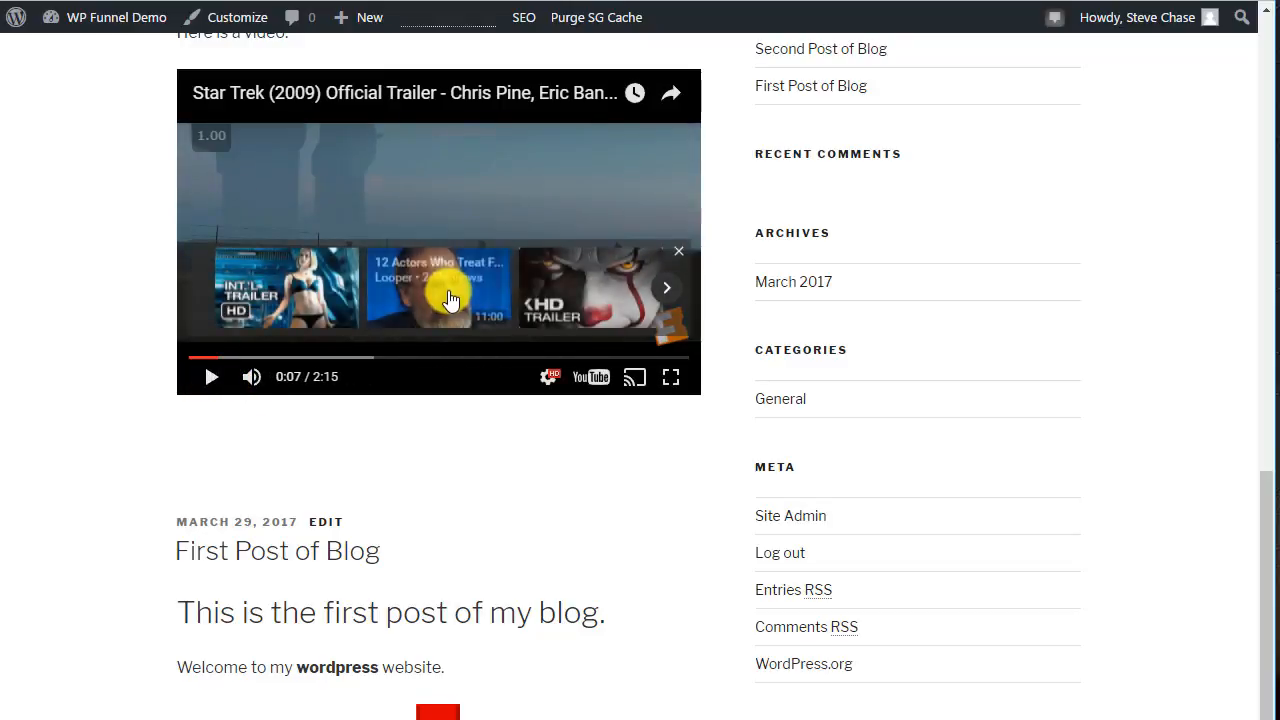
Go back to the second post's editor and open the list of all posts in the dashboard.
scroll(512, 243, up, 2)
scroll(512, 241, down, 5)
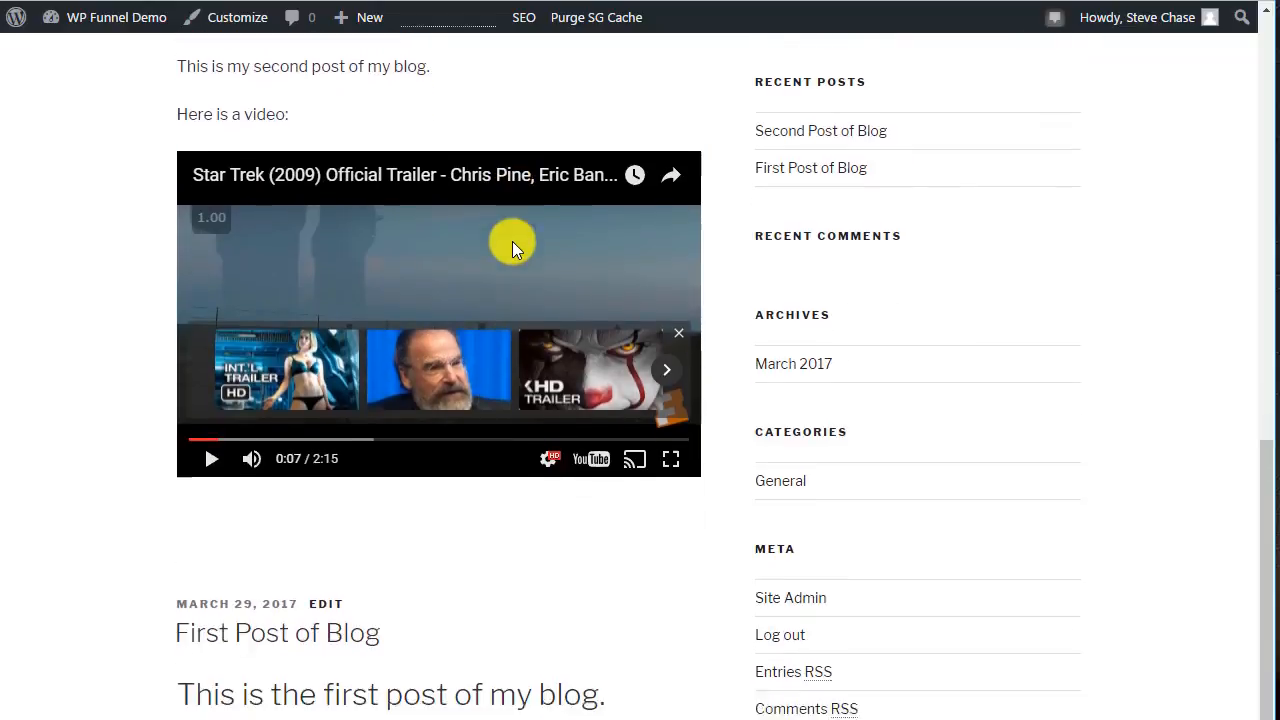
scroll(431, 520, up, 15)
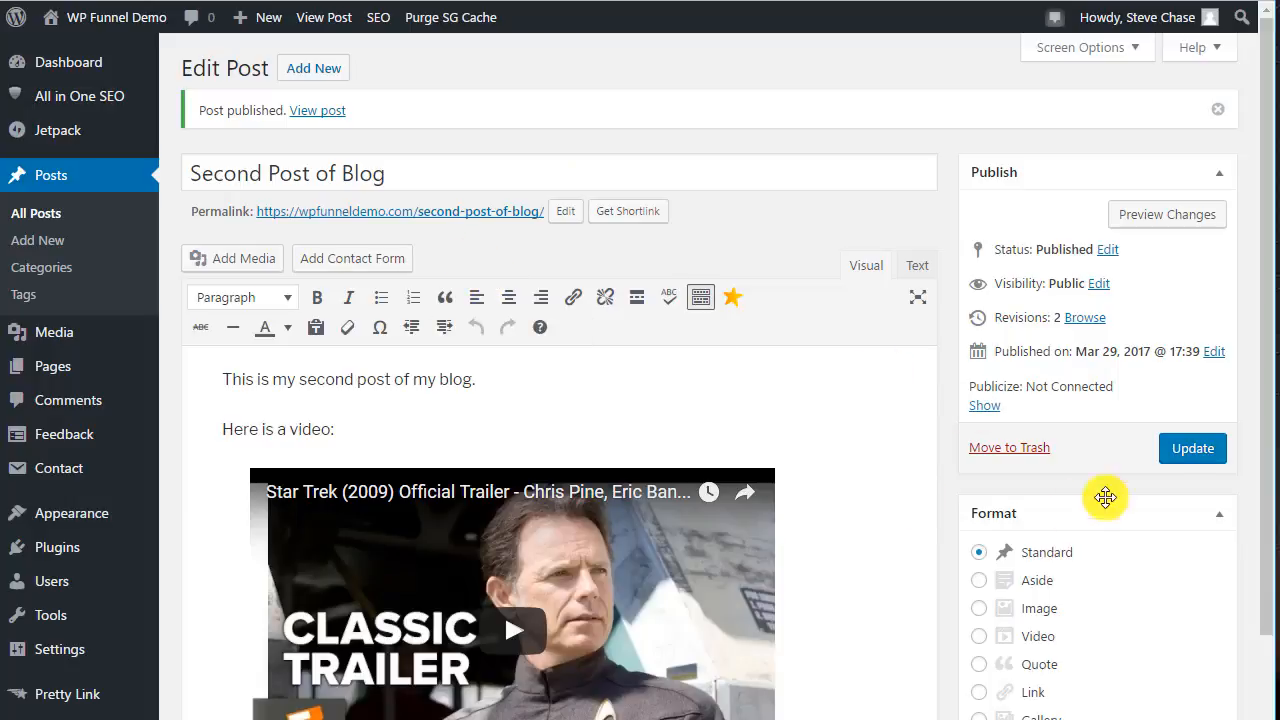
scroll(314, 277, down, 3)
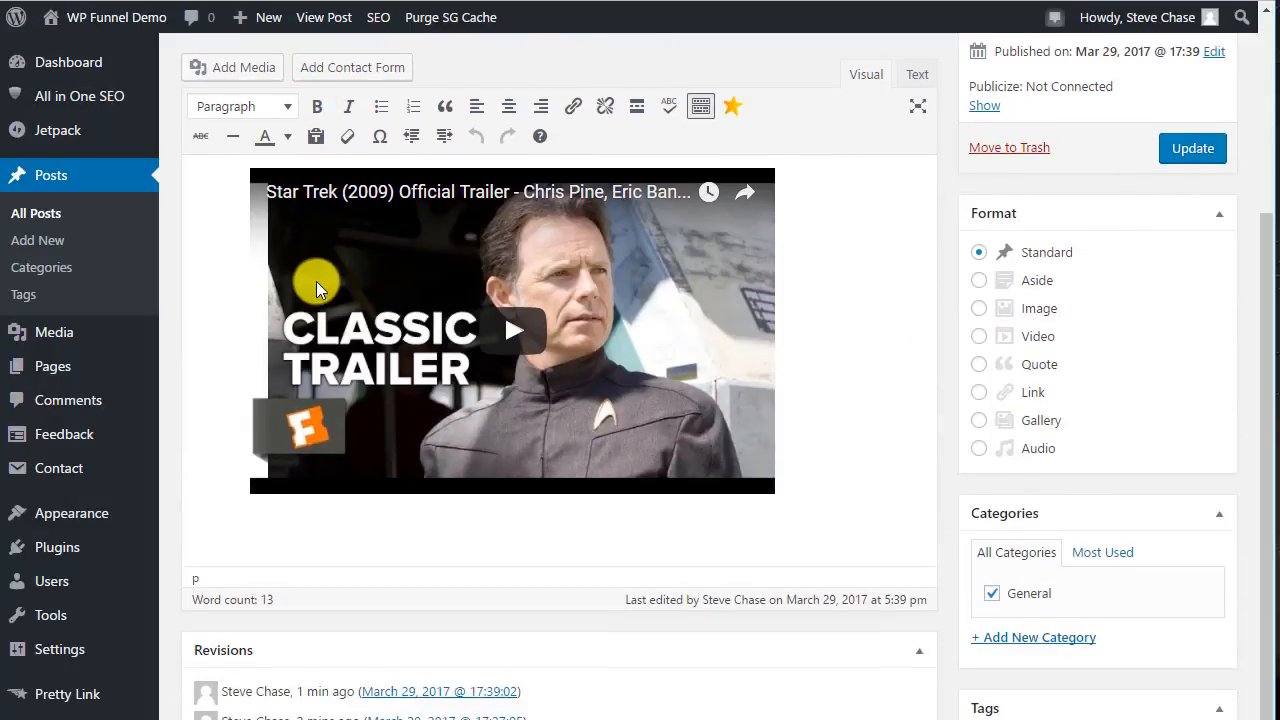
scroll(300, 260, up, 2)
click(64, 185)
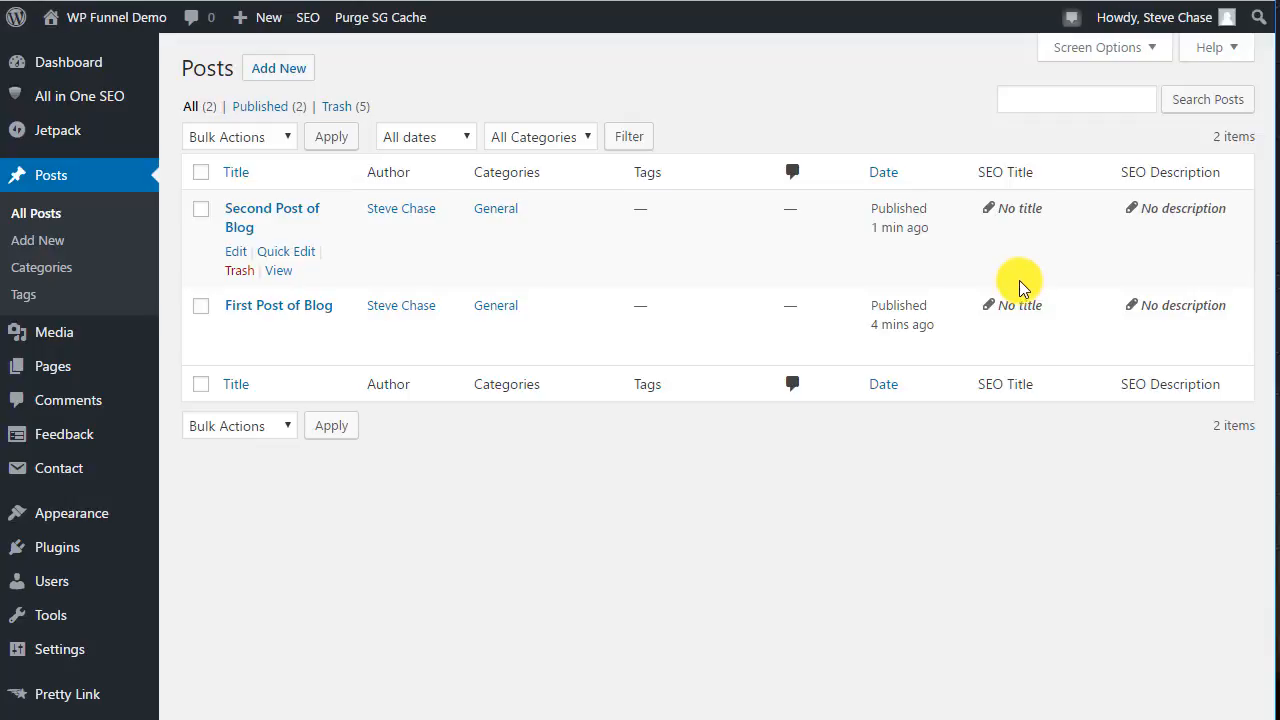
Switch to the front page tab to review both published posts again, then return to the All Posts list.
click(295, 0)
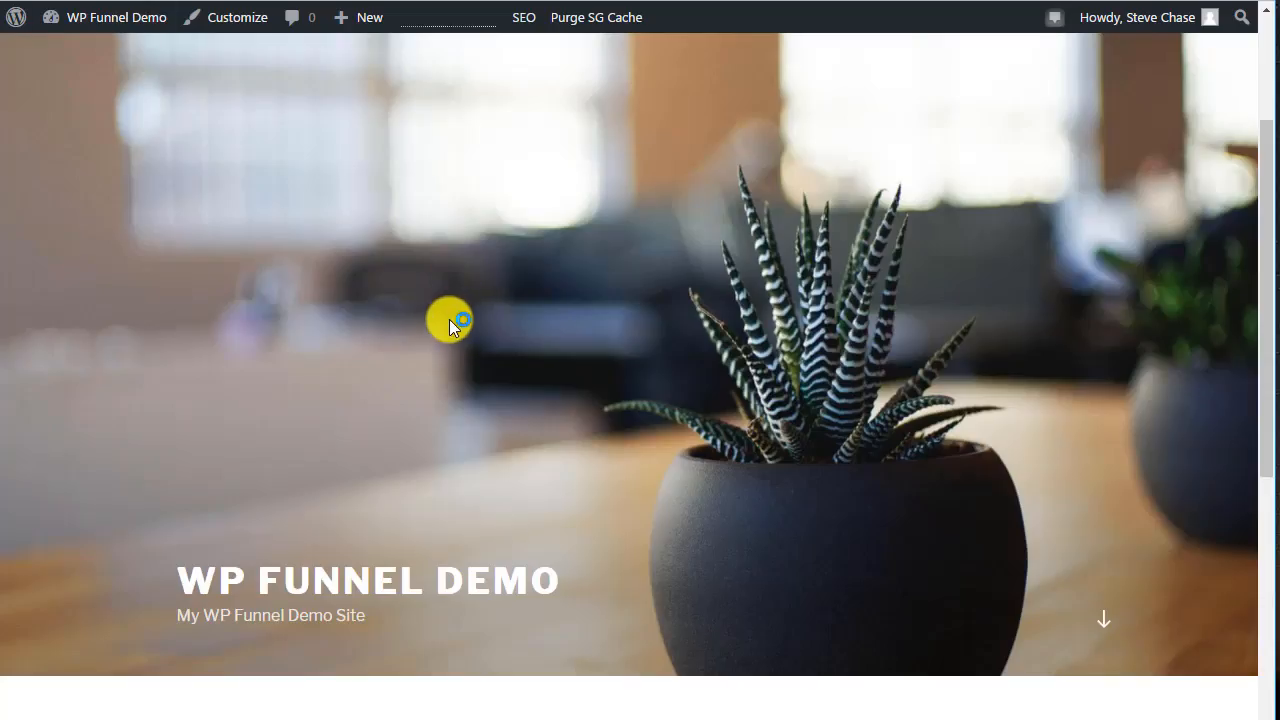
scroll(449, 319, down, 7)
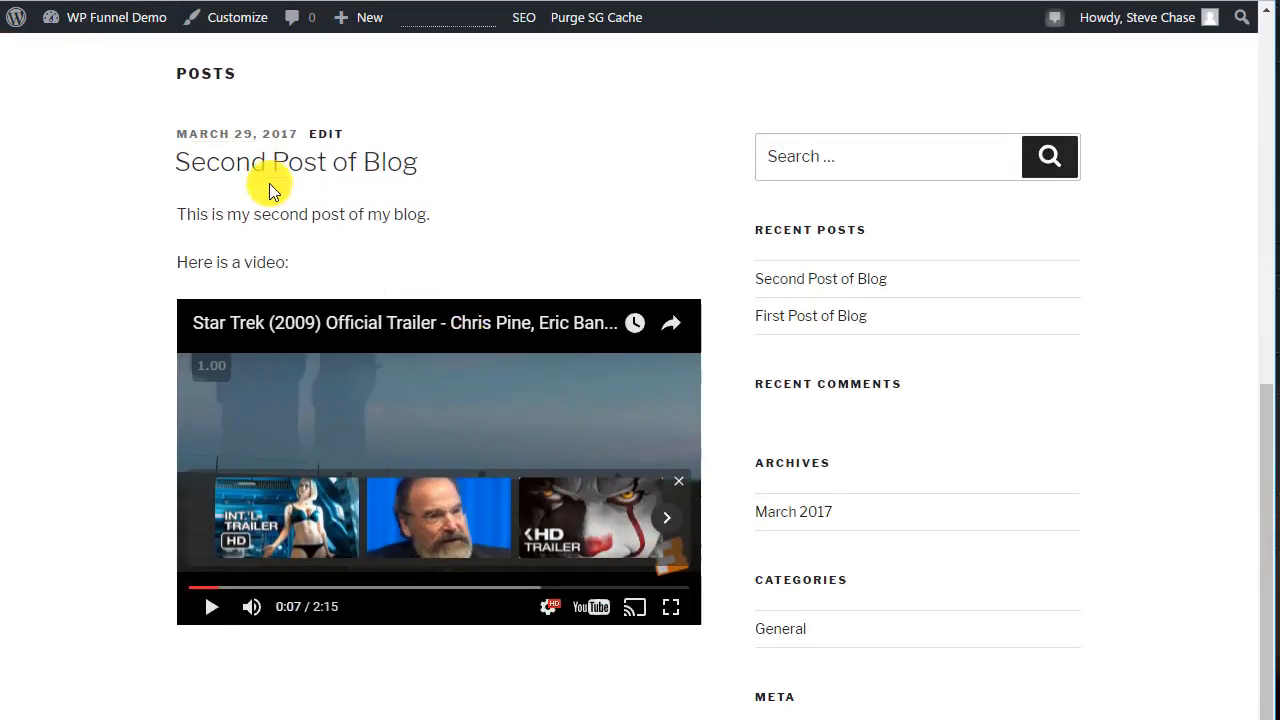
scroll(270, 190, down, 5)
scroll(314, 323, up, 6)
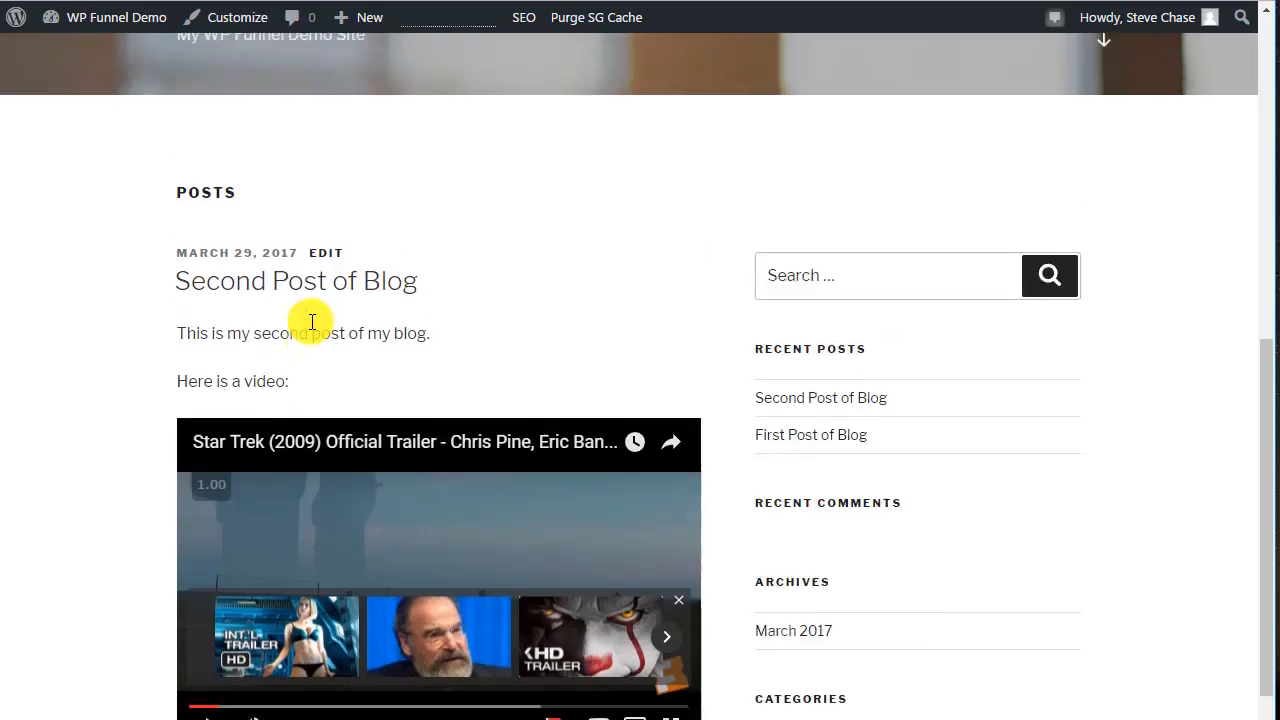
scroll(312, 321, up, 4)
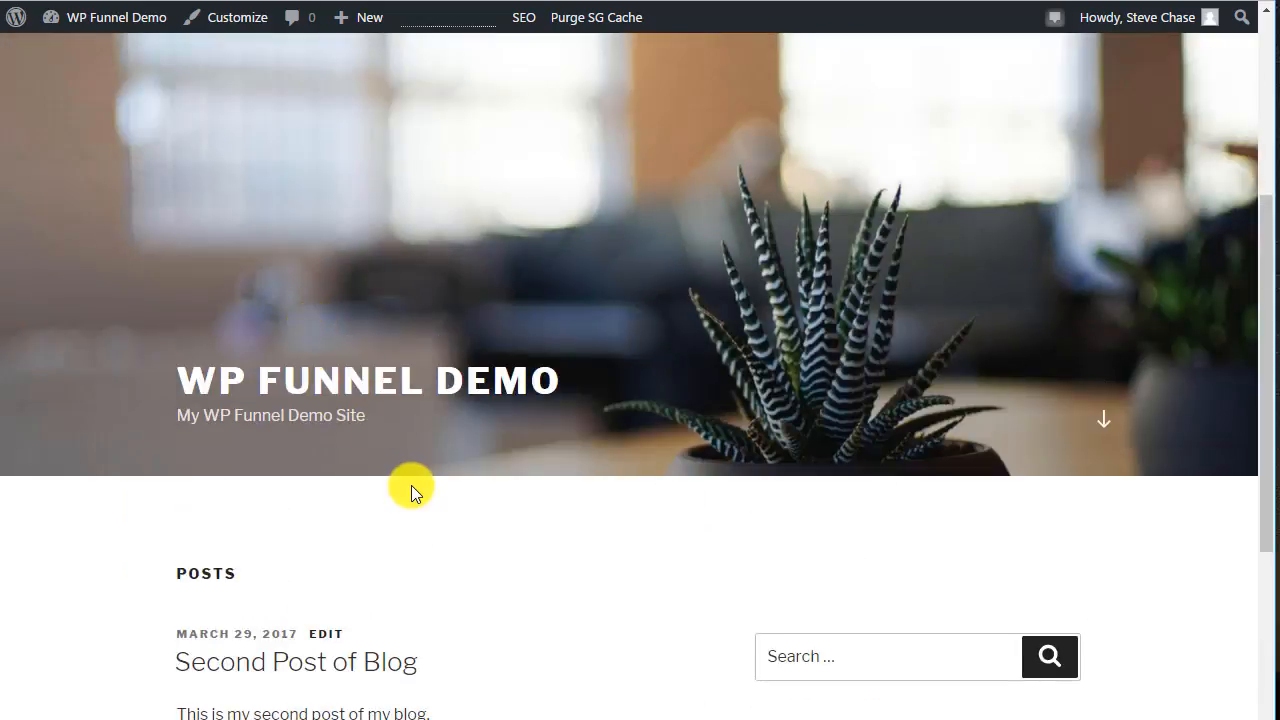
scroll(411, 485, down, 4)
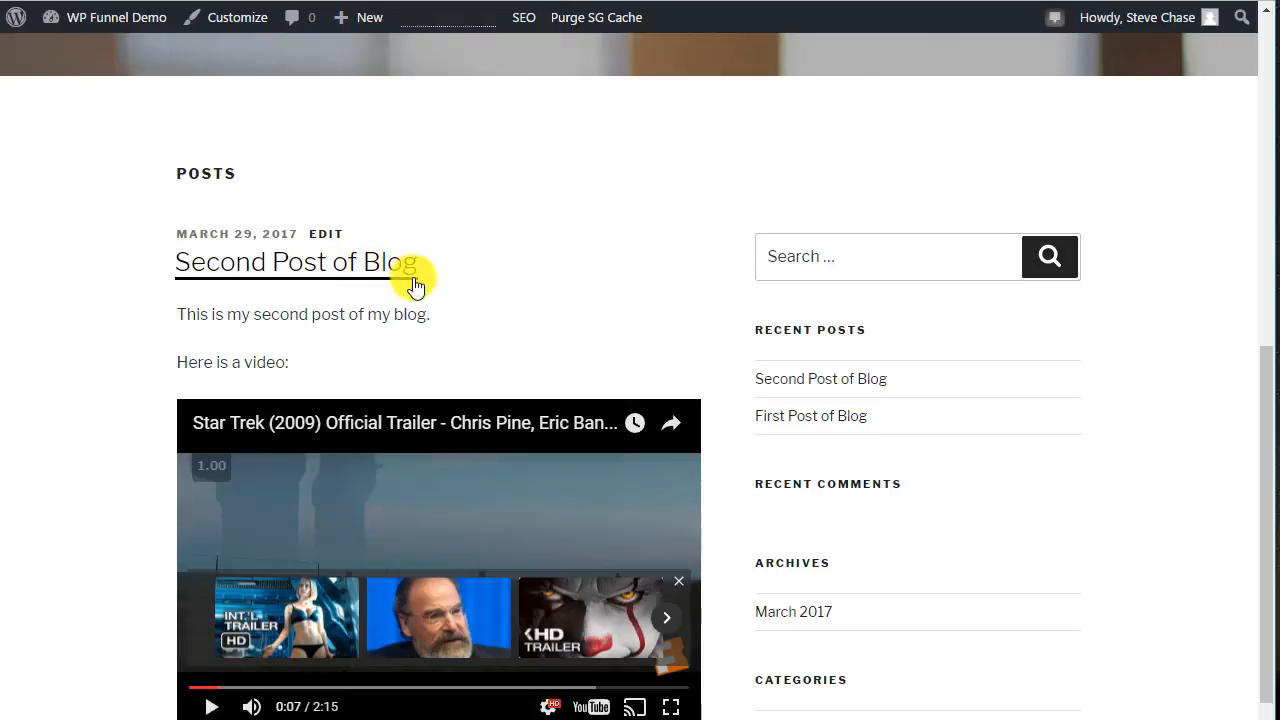
scroll(386, 294, down, 4)
scroll(389, 299, up, 2)
scroll(389, 299, down, 4)
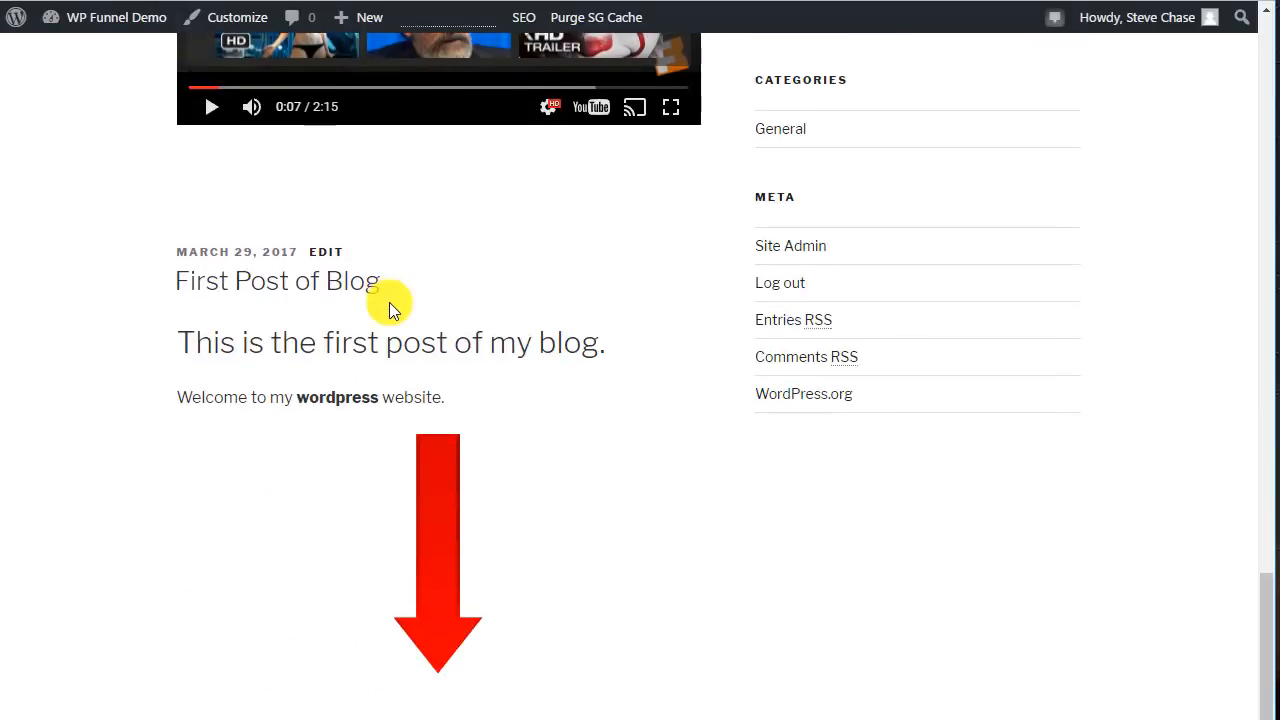
scroll(391, 305, up, 4)
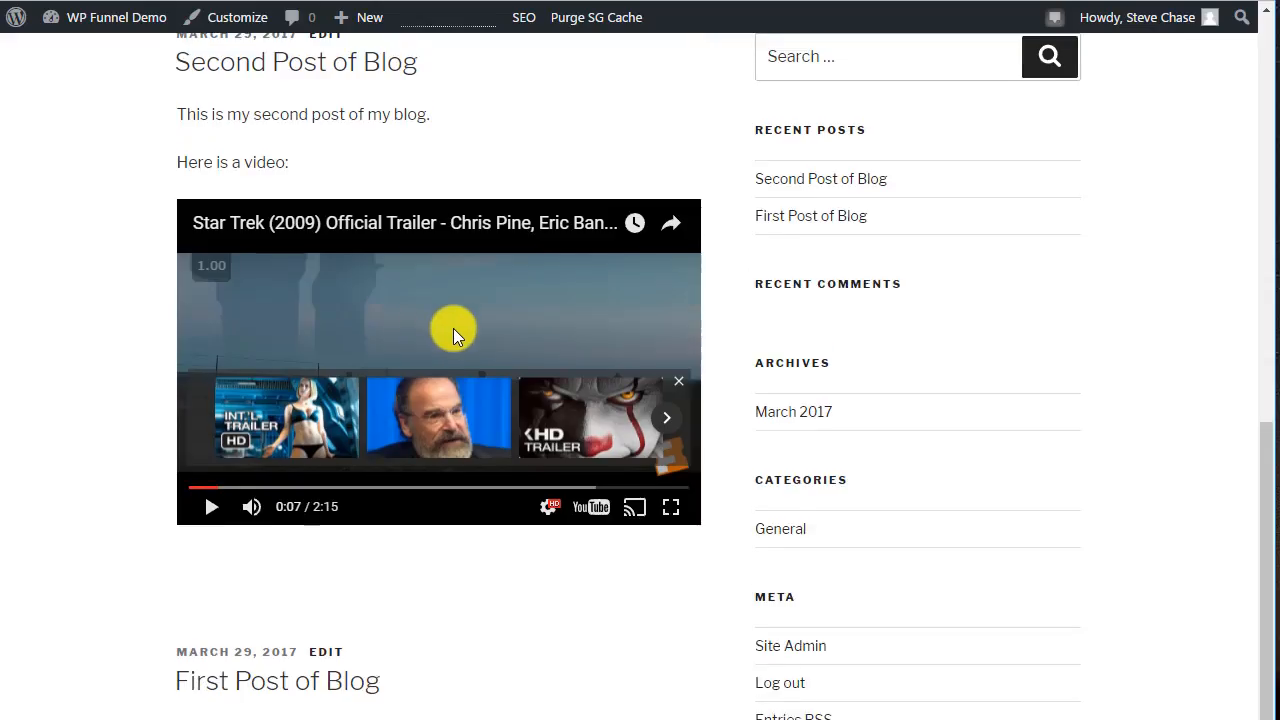
scroll(450, 329, up, 4)
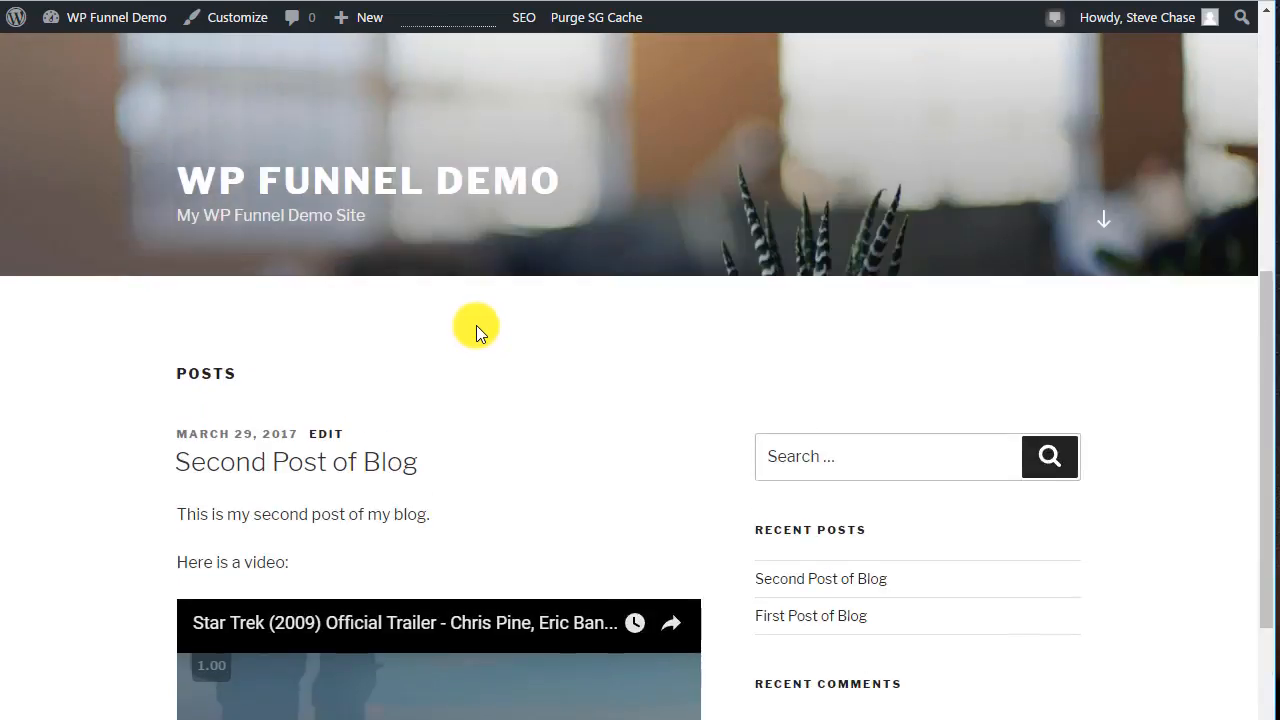
scroll(476, 325, down, 1)
click(300, 1)
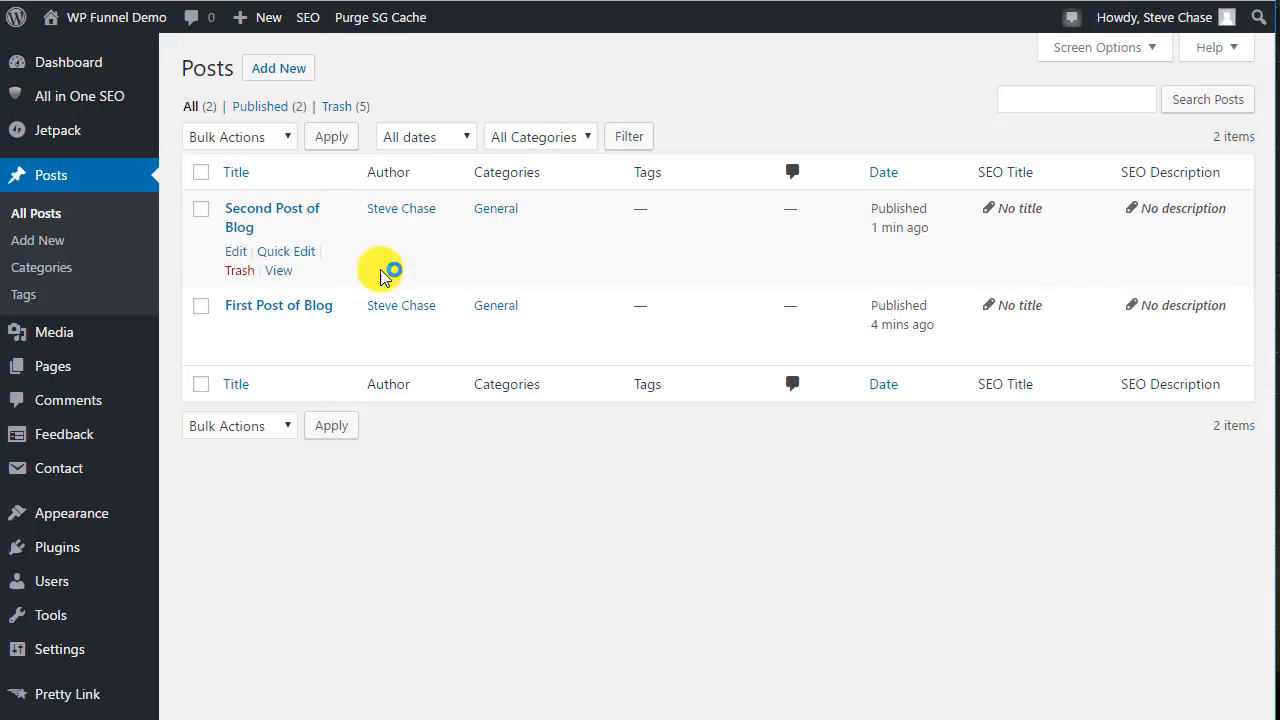